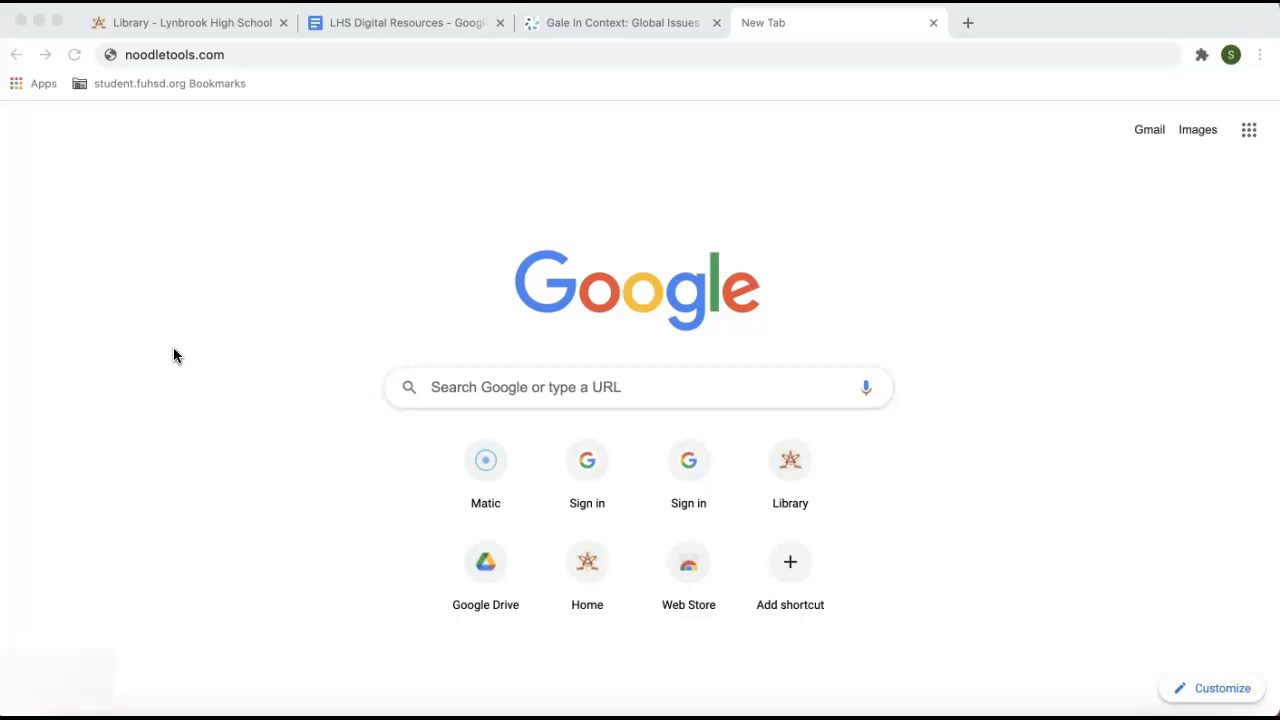
- Open noodletools.com and sign in with the Google account
click(175, 347)
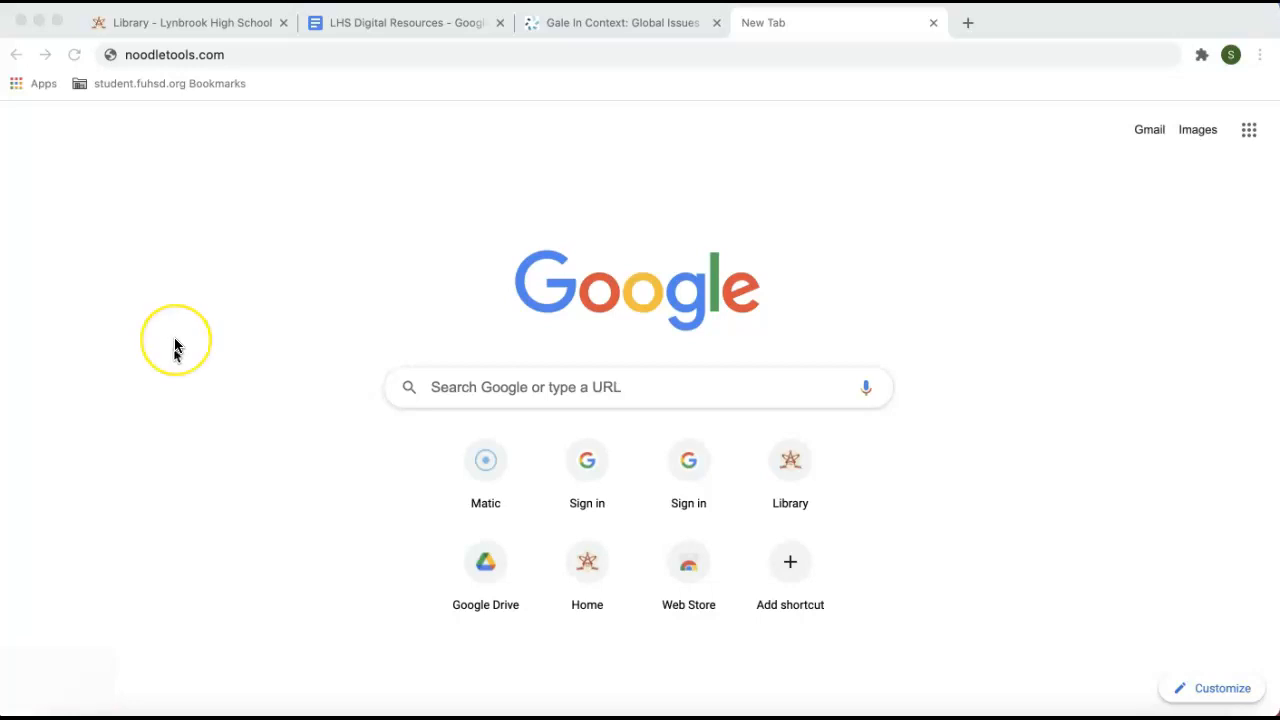
click(228, 53)
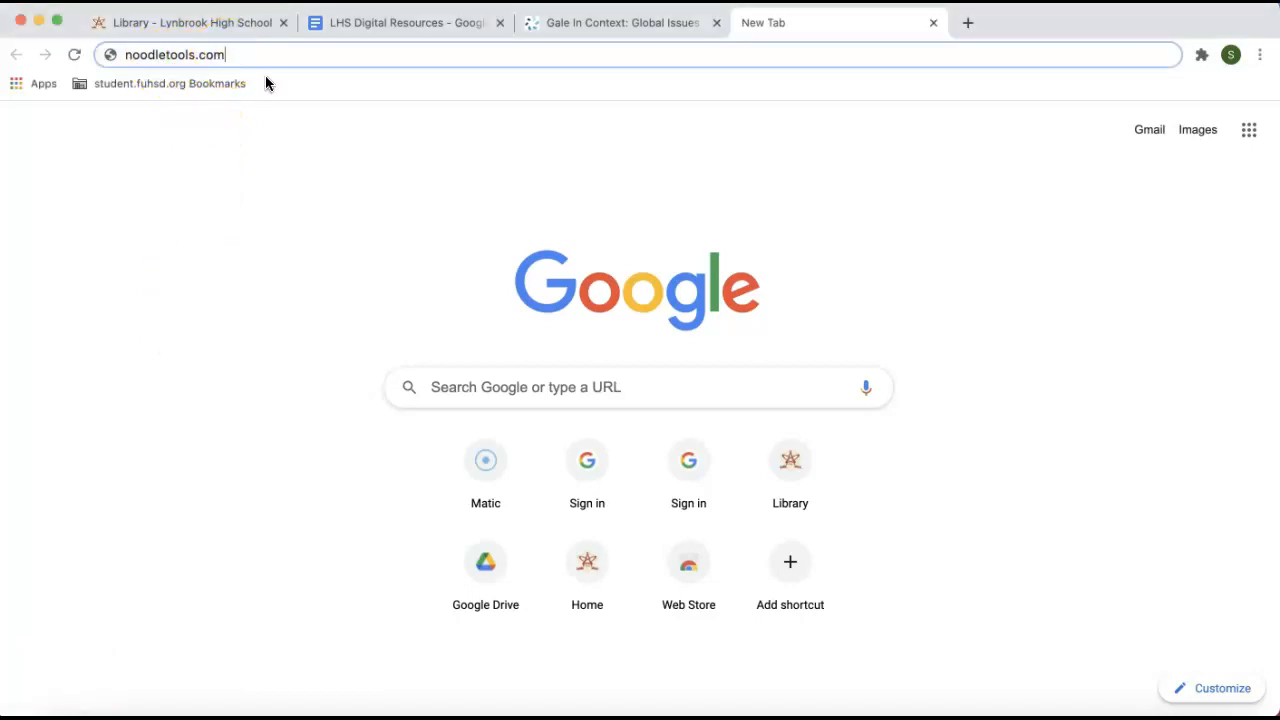
key(Return)
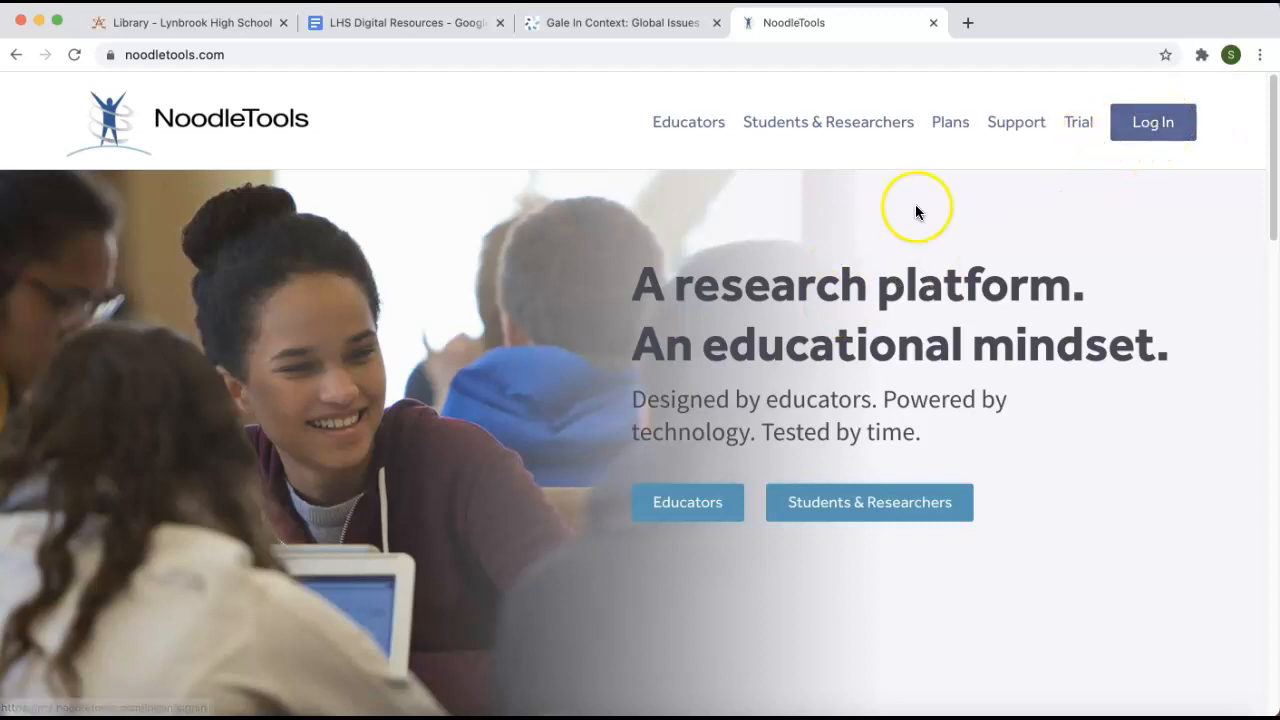
click(1146, 121)
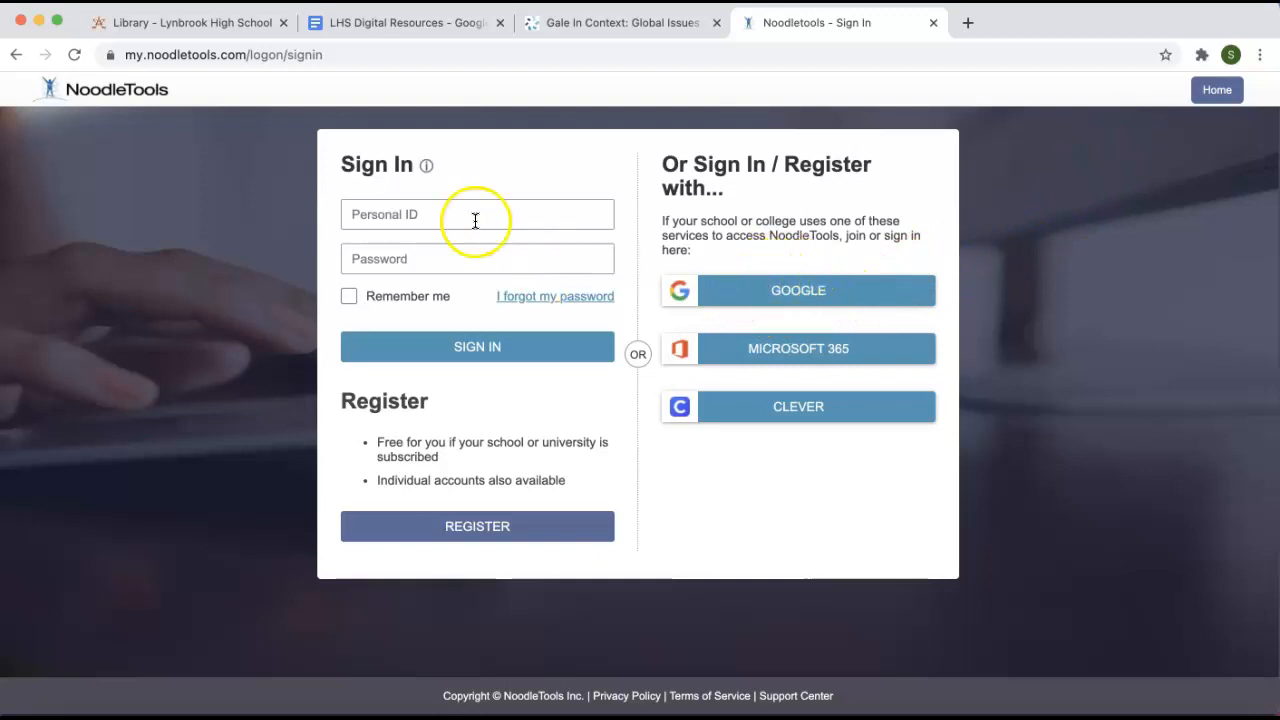
click(781, 292)
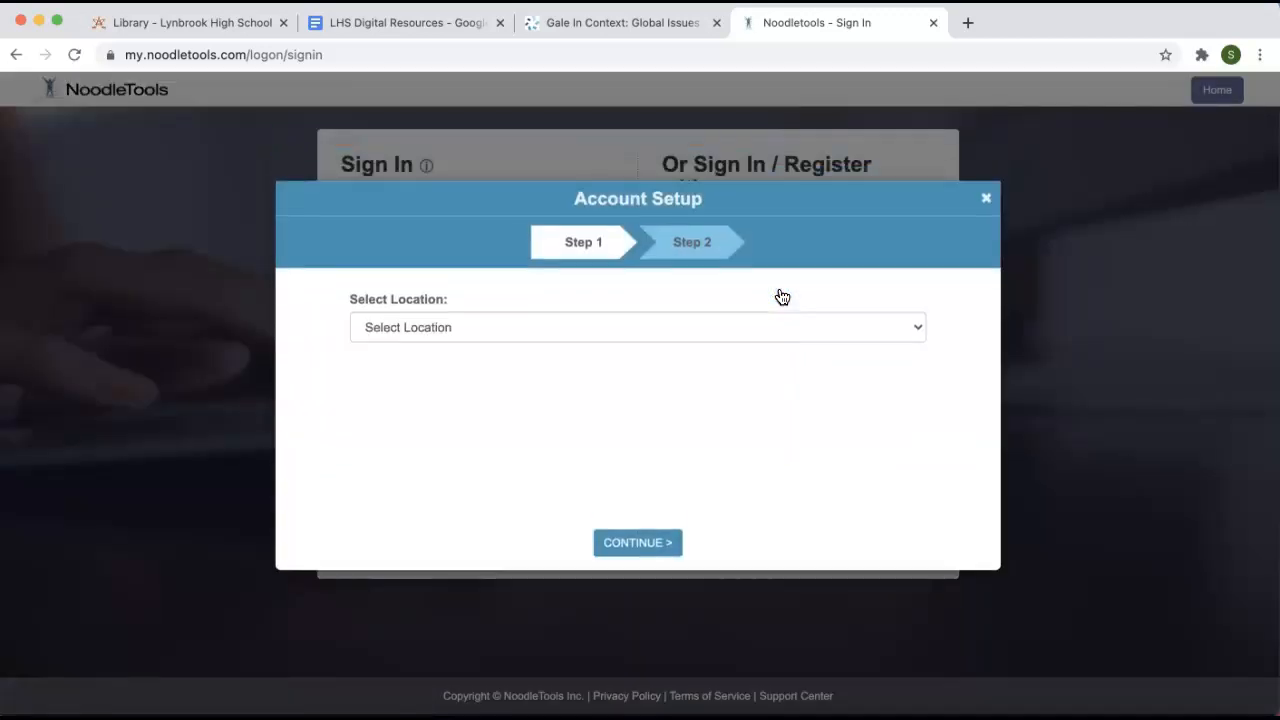
- Set the account location to Lynbrook High School and create a student or library patron account
click(508, 340)
click(483, 447)
click(632, 565)
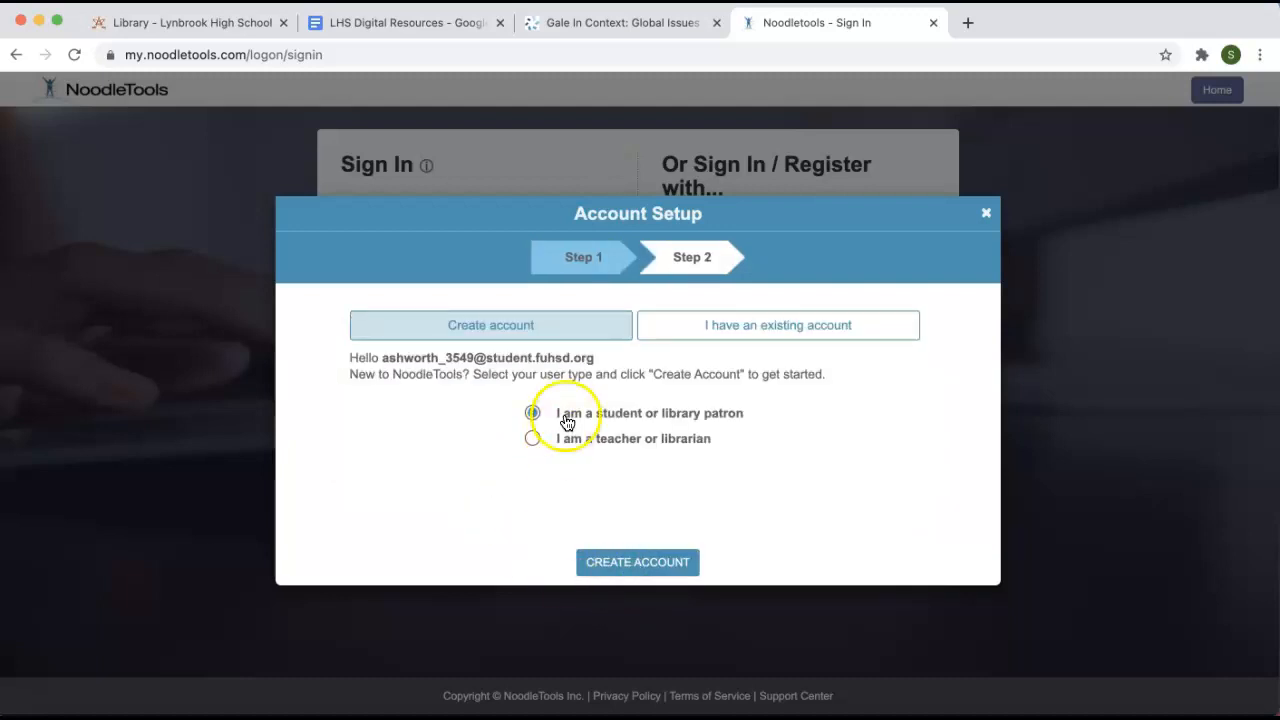
click(637, 563)
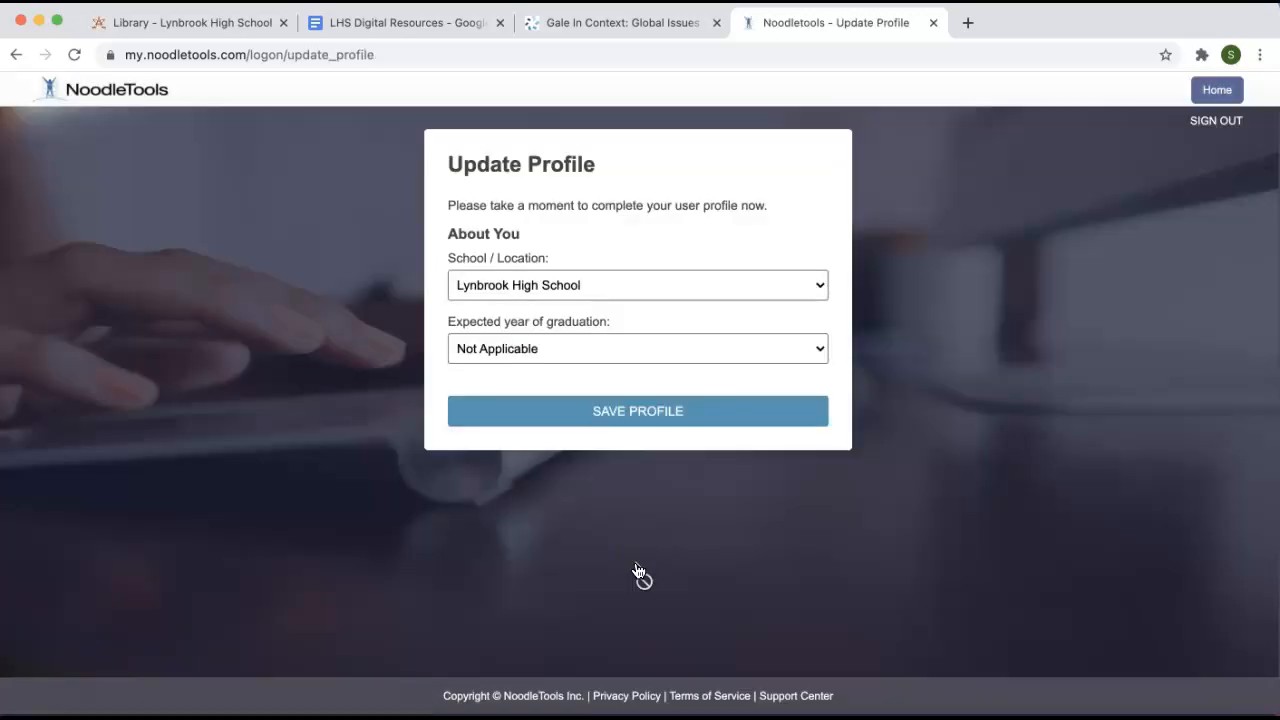
- Set the expected year of graduation to 2021 and save the profile
click(589, 348)
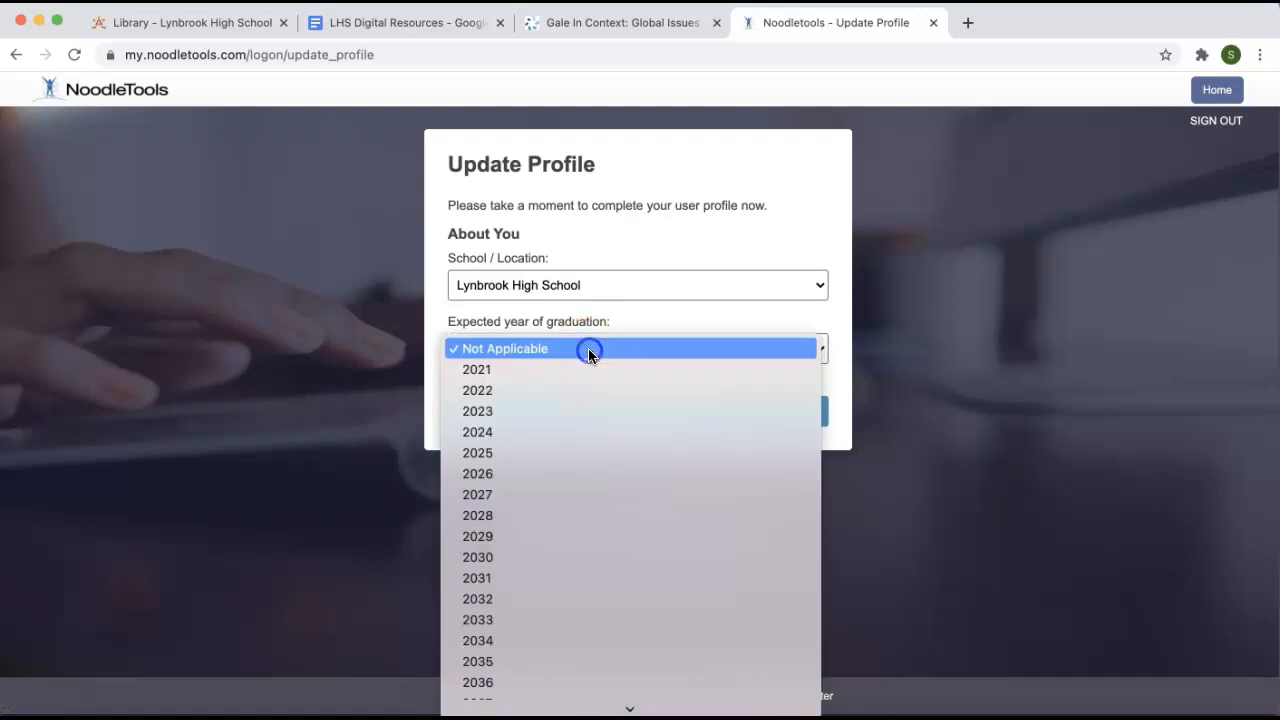
click(490, 370)
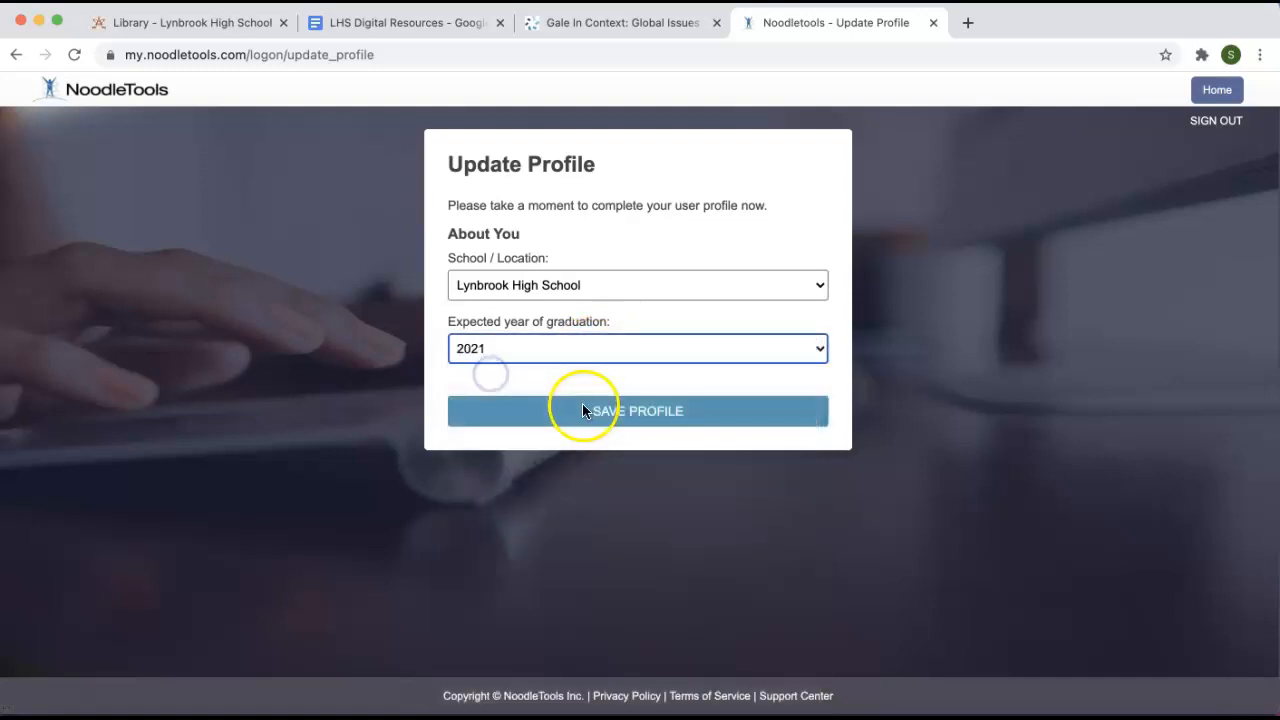
click(602, 425)
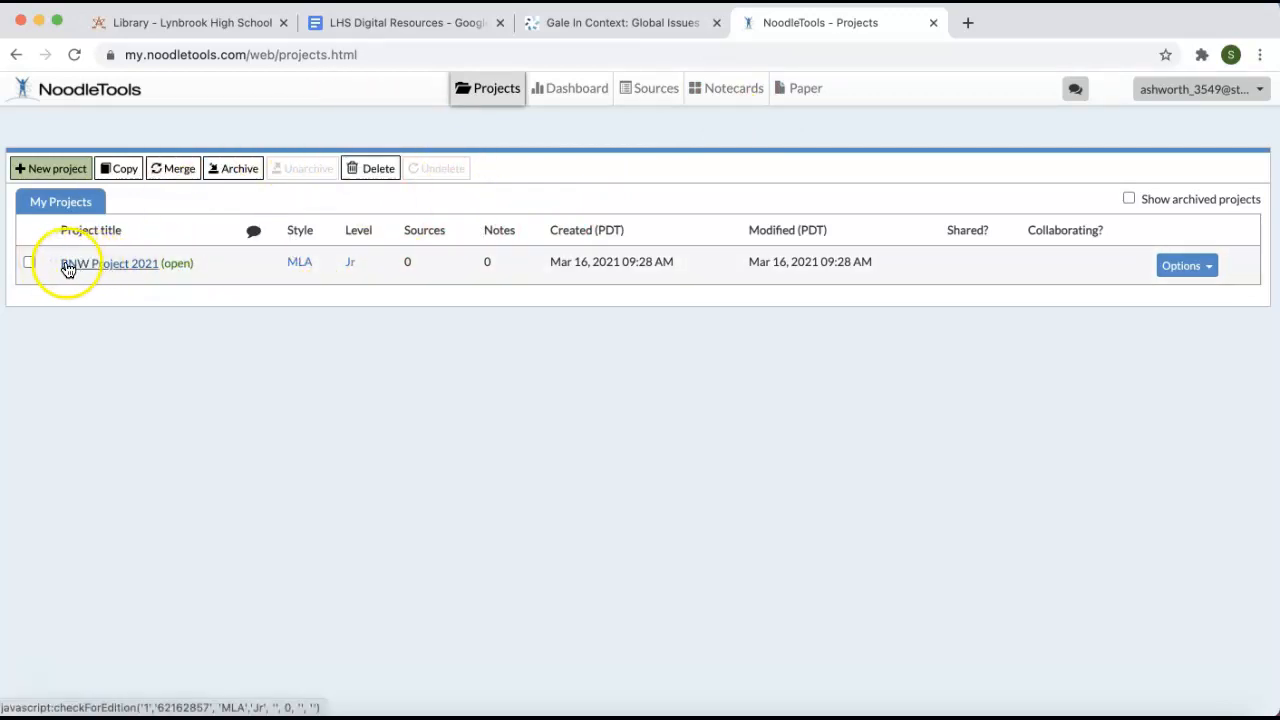
- Open BNW Project 2021 and look over its research question, thesis, sharing, collaboration and to-do sections
click(129, 262)
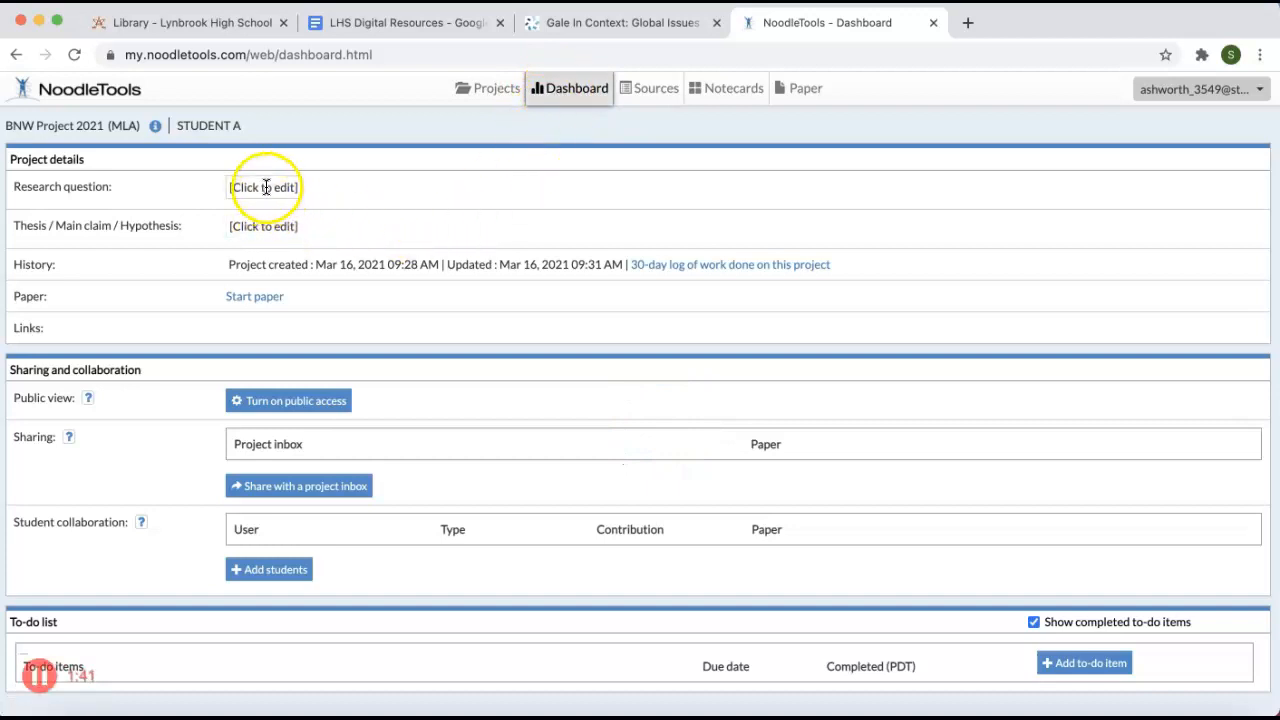
click(266, 188)
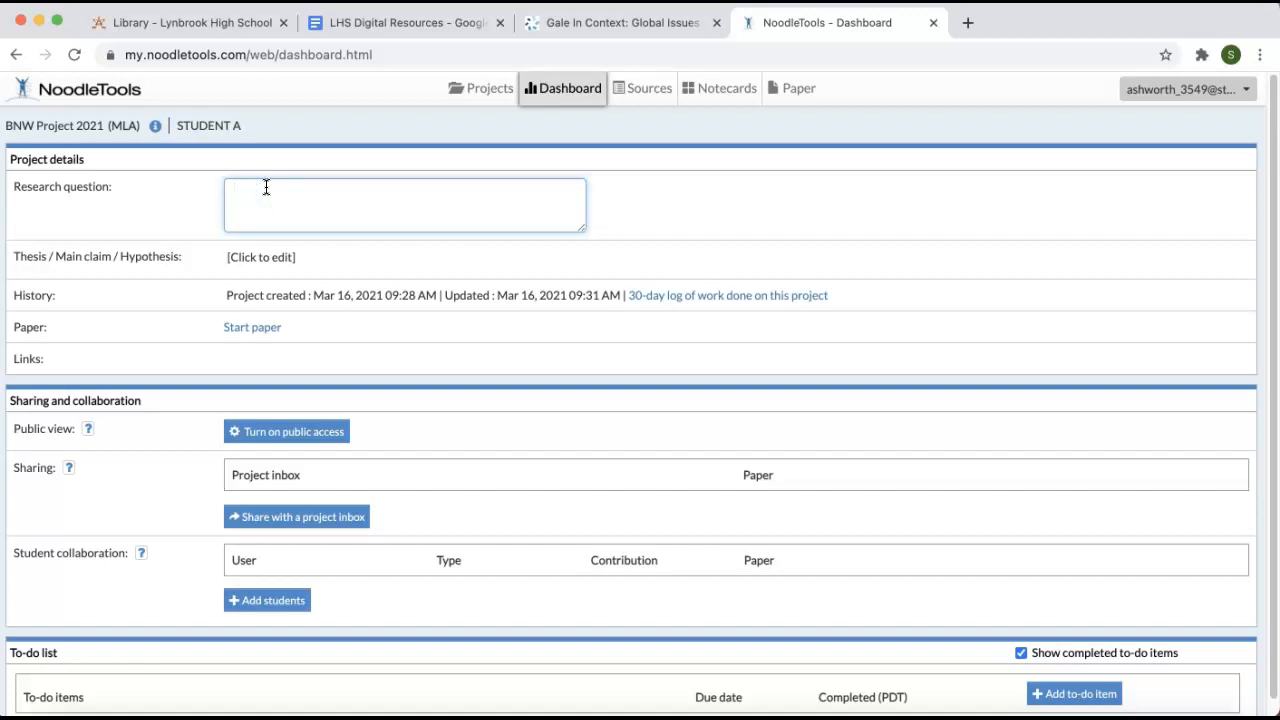
click(247, 258)
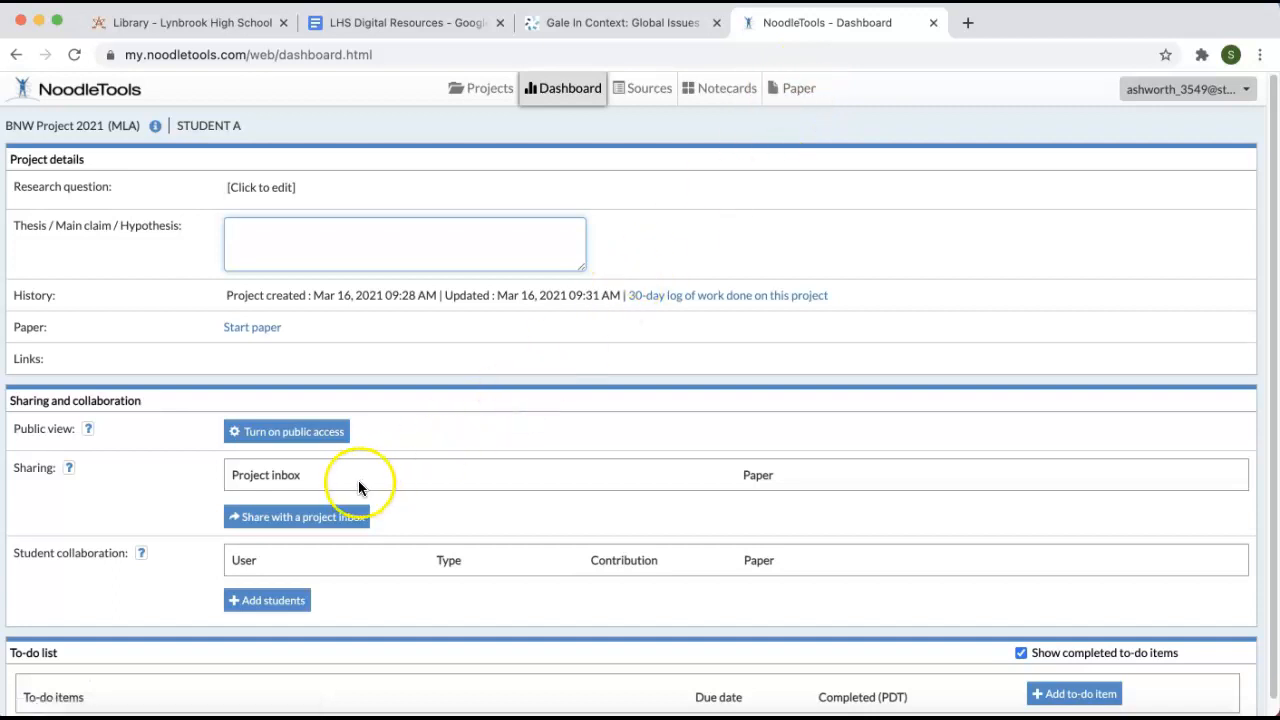
scroll(376, 474, down, 1)
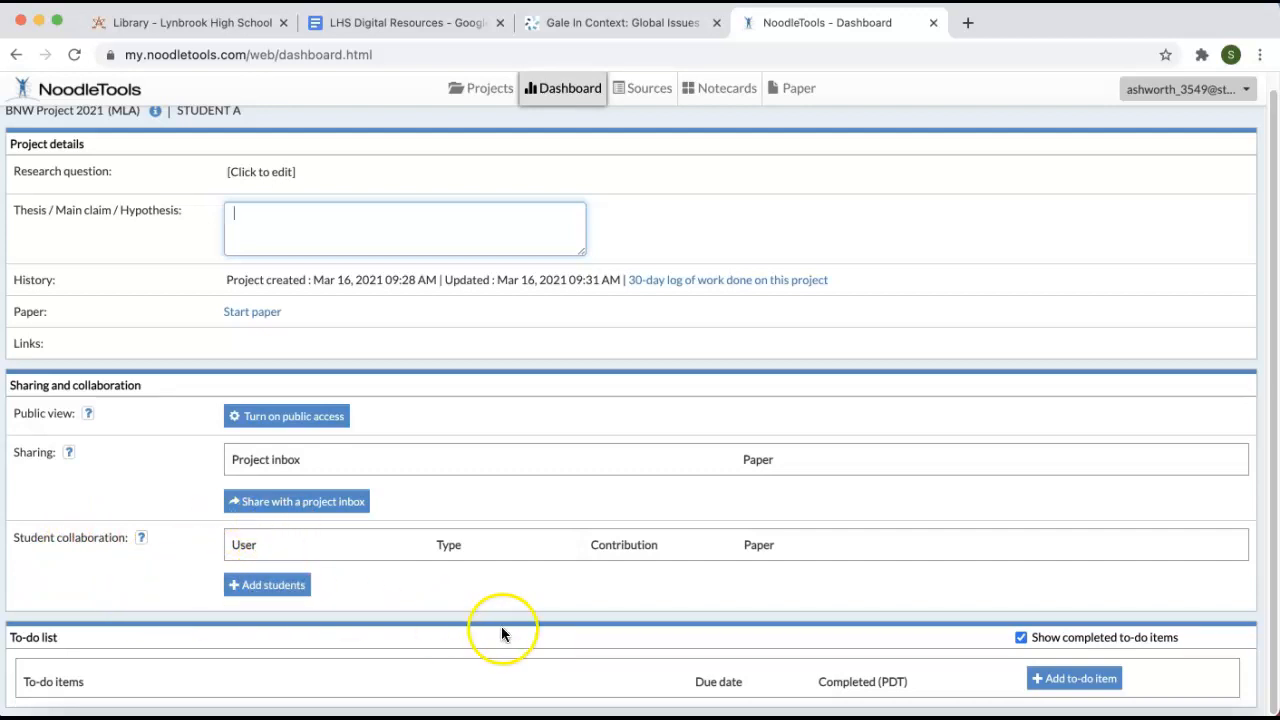
scroll(501, 626, up, 1)
- Return to the project list and view the new project form's title, citation style and level options, then close the form
click(488, 89)
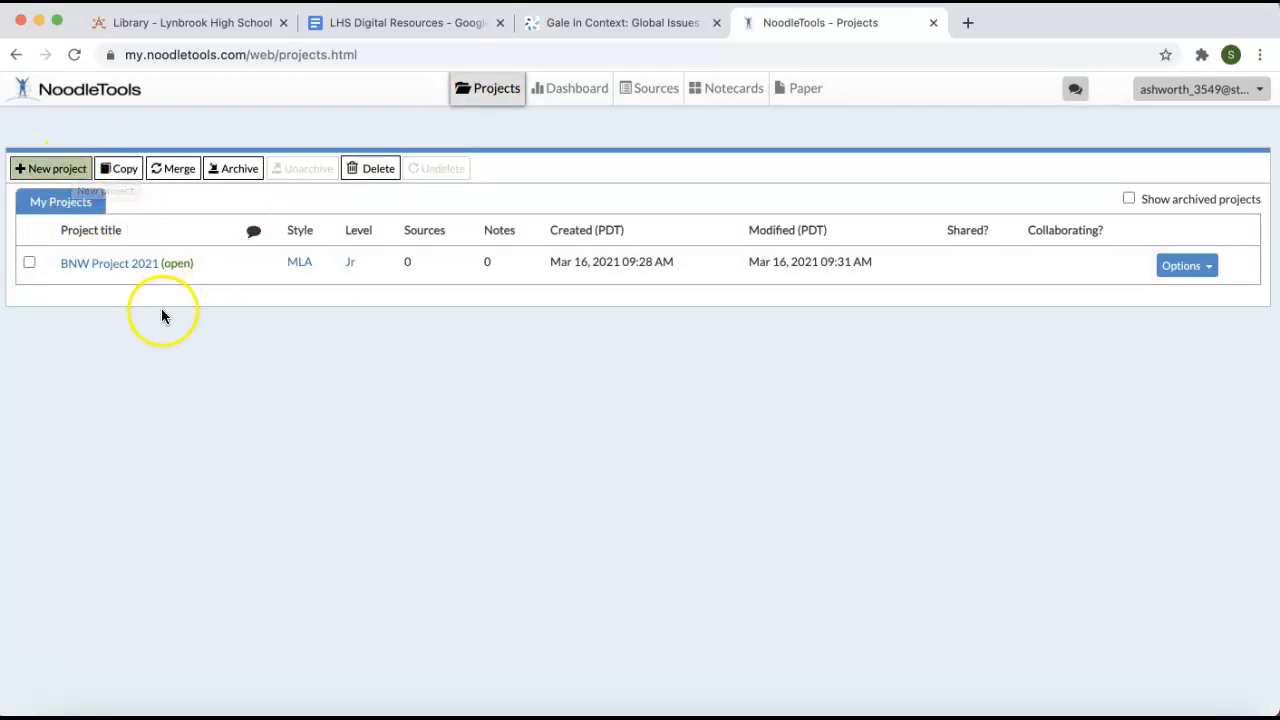
click(72, 169)
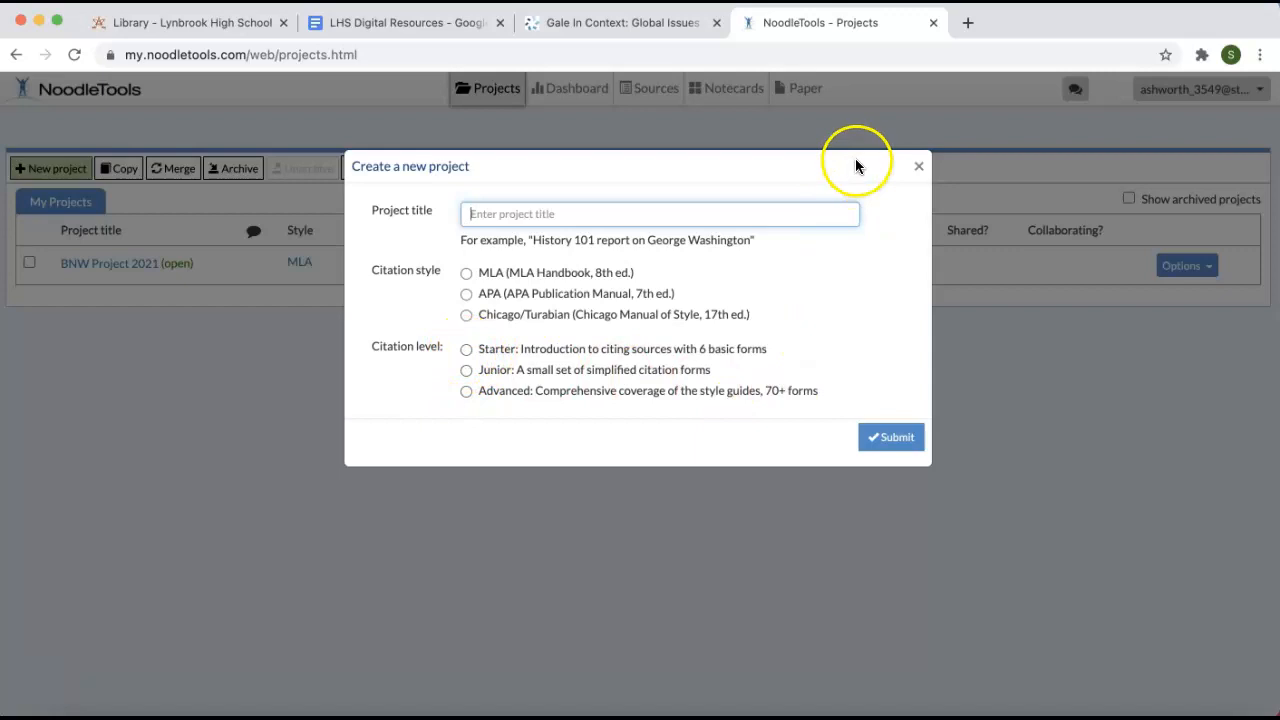
click(920, 168)
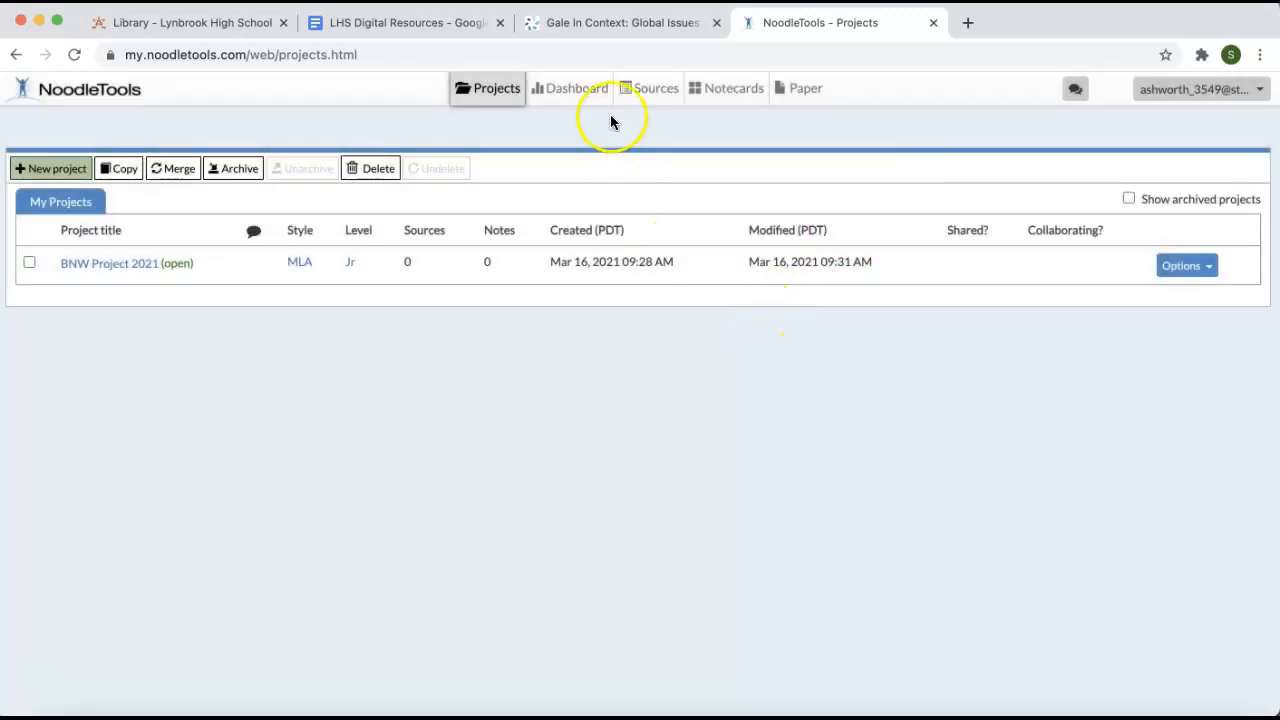
- Start a new citation for a print book in the project's sources
click(670, 108)
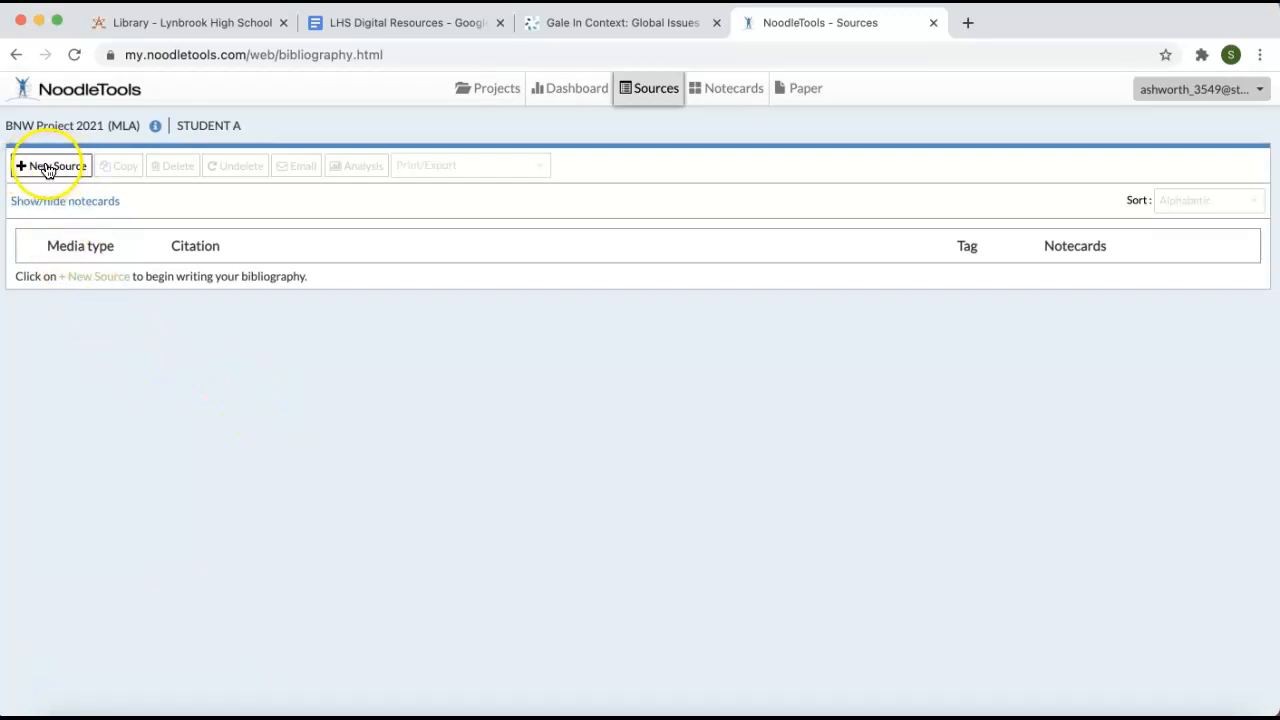
click(65, 171)
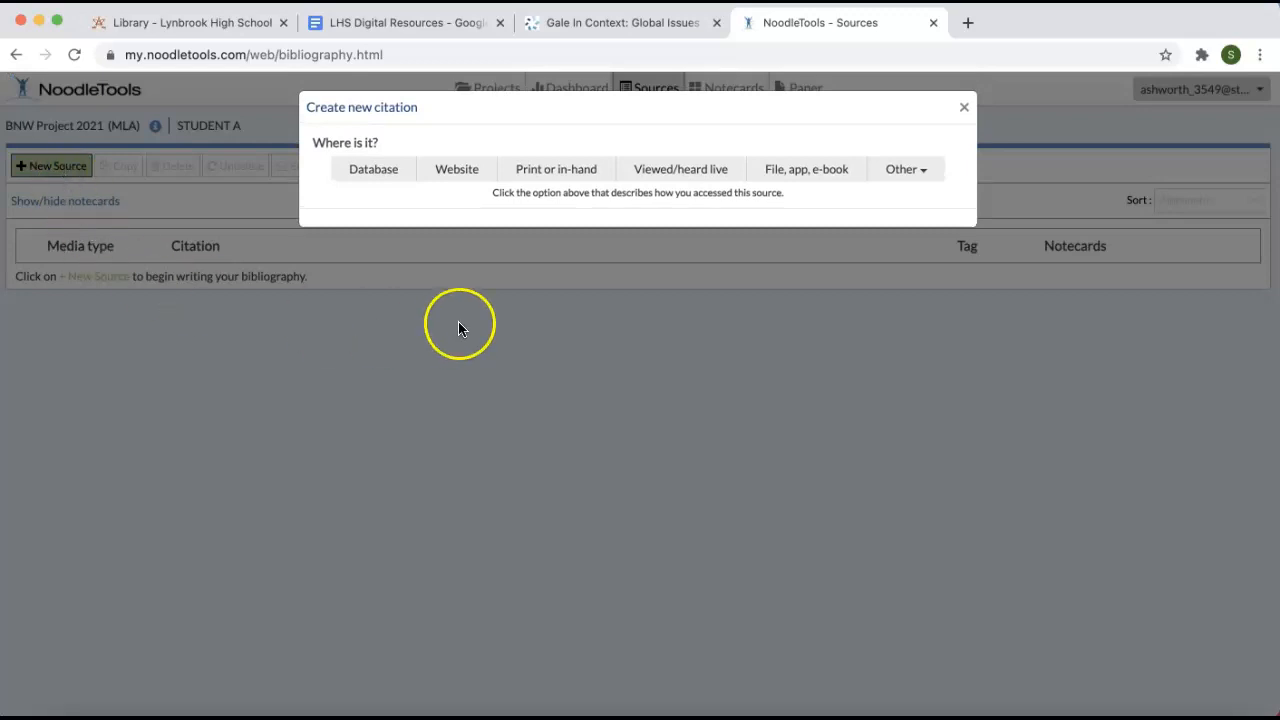
click(558, 172)
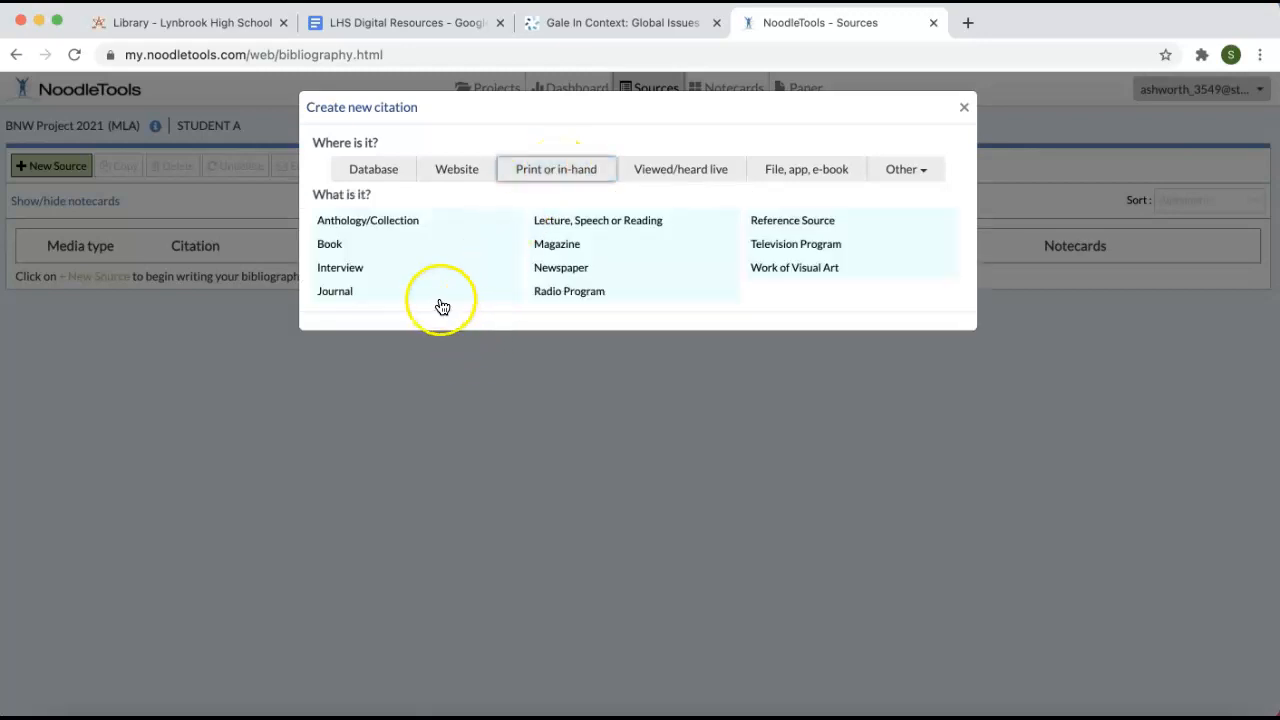
click(351, 256)
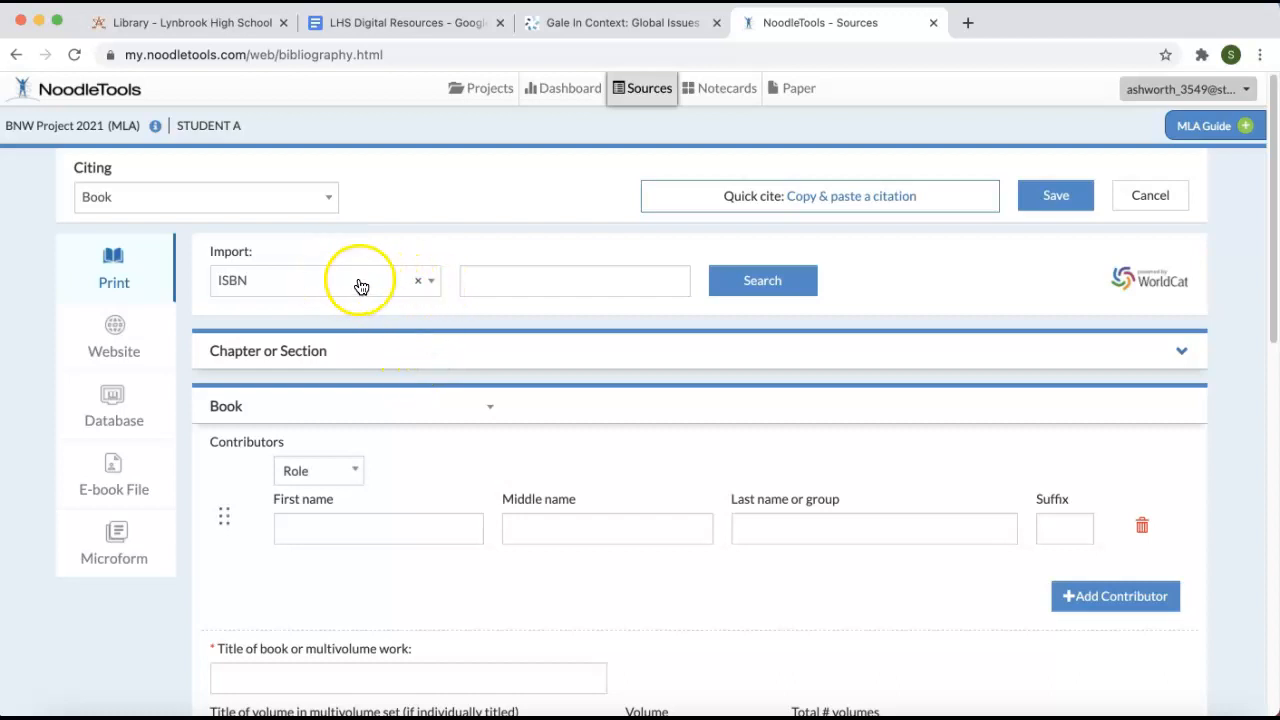
click(497, 279)
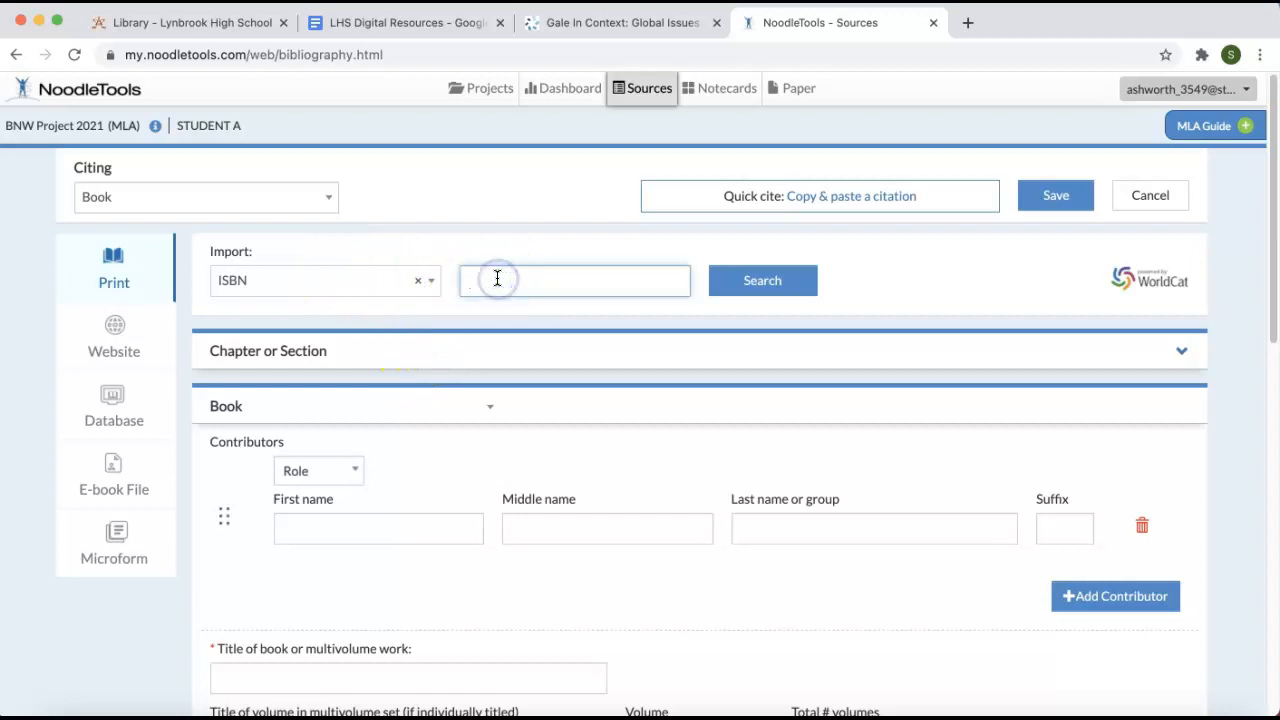
drag(472, 282, 685, 281)
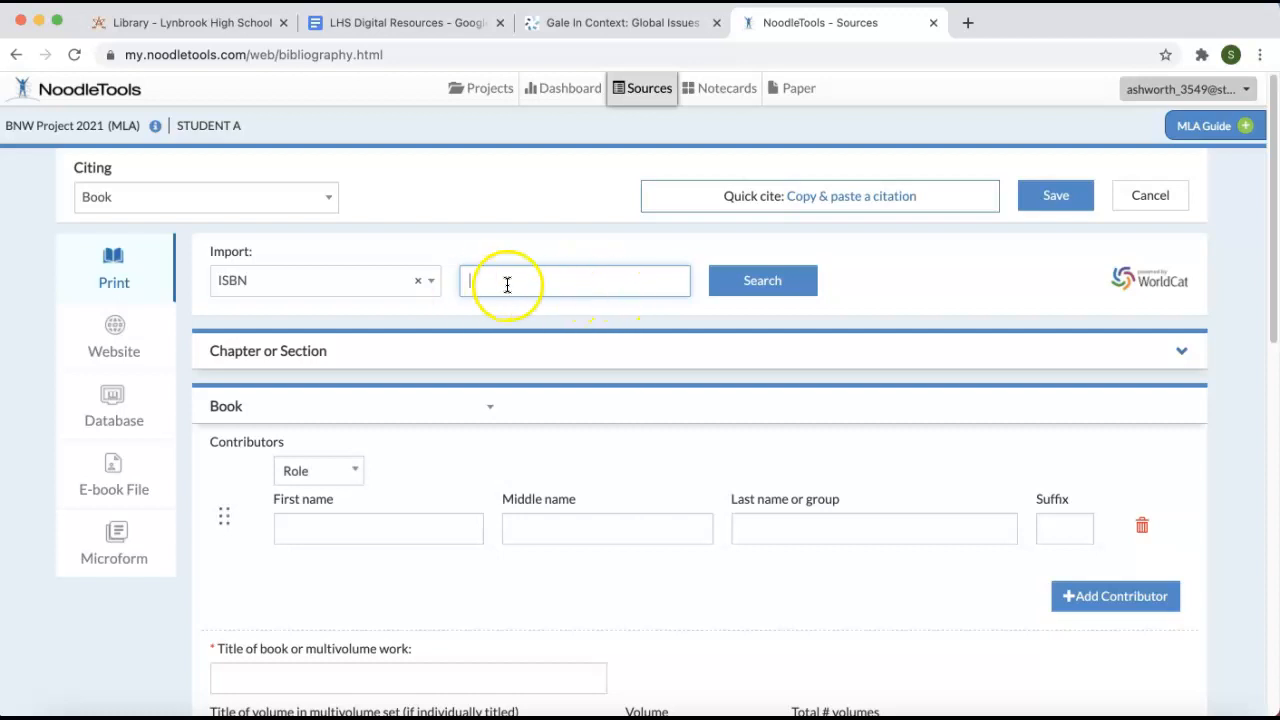
scroll(400, 400, down, 1)
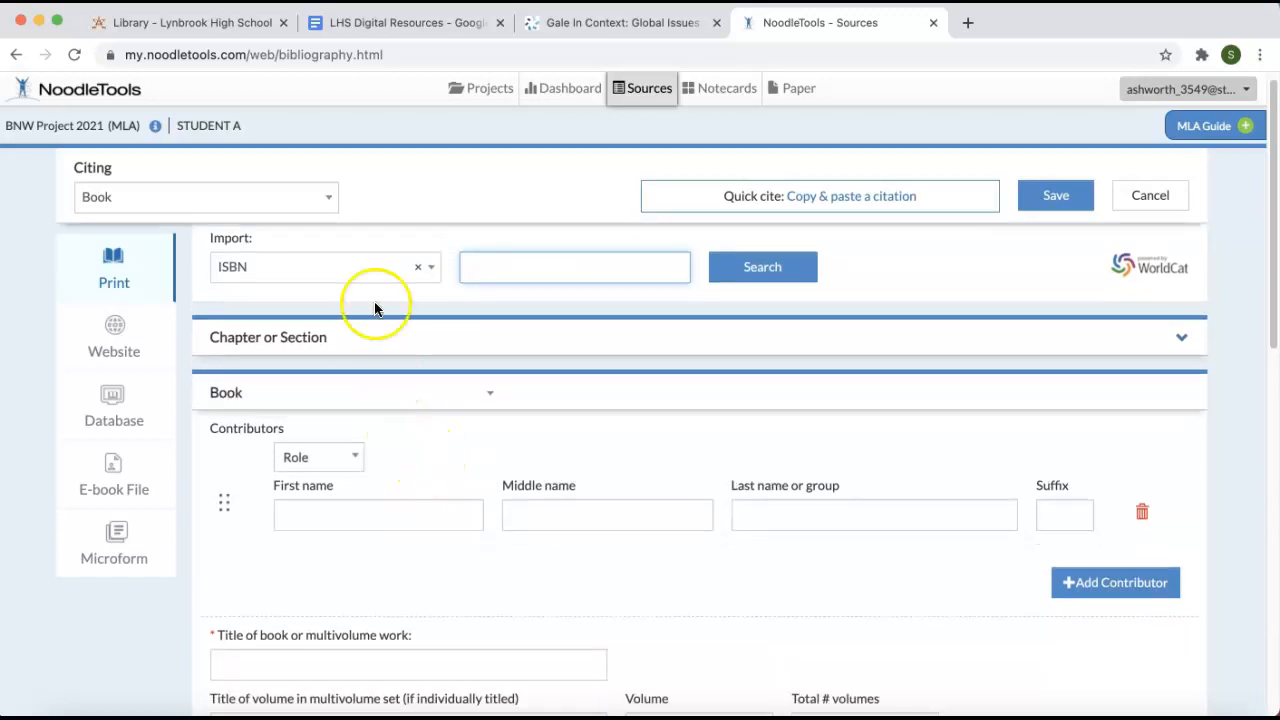
click(434, 268)
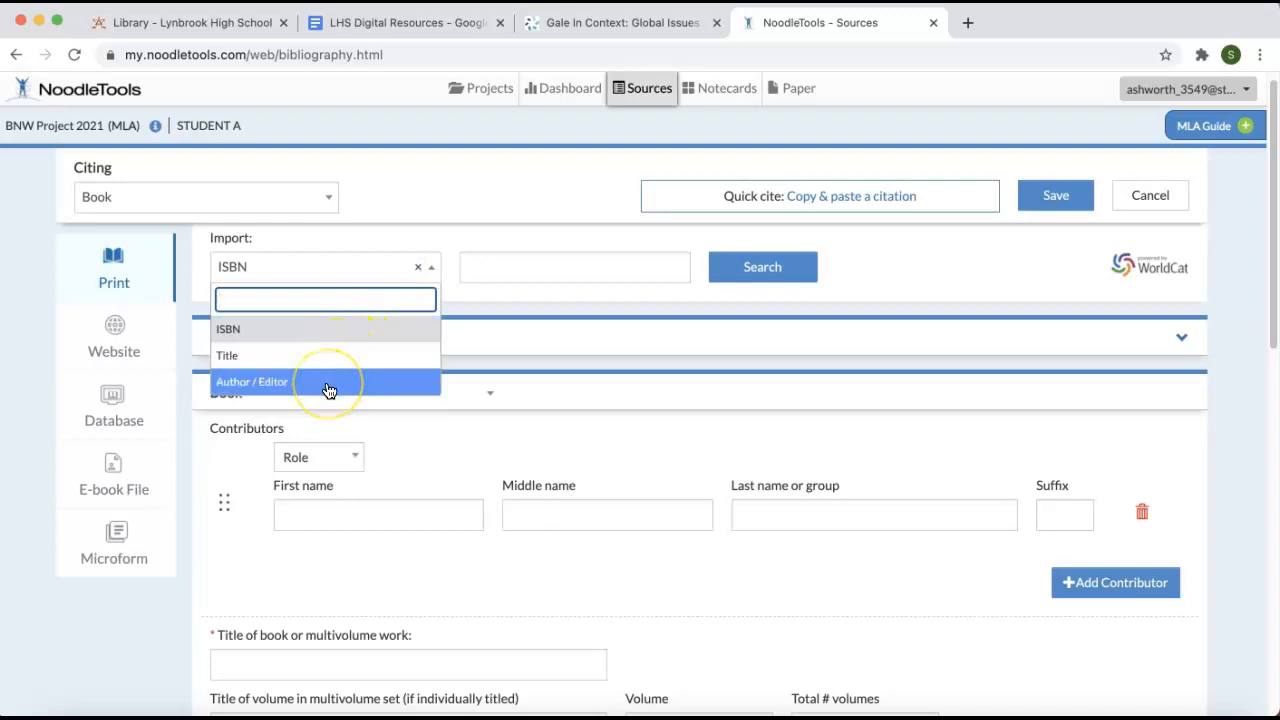
click(428, 267)
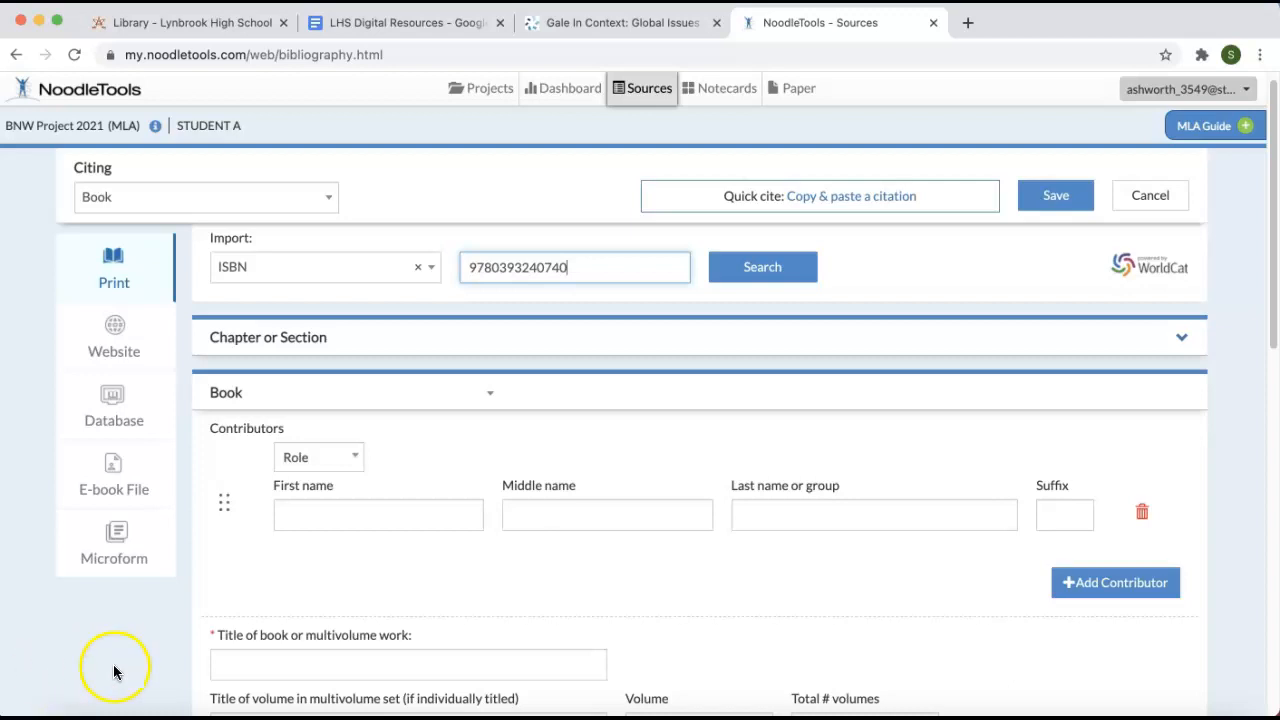
click(748, 266)
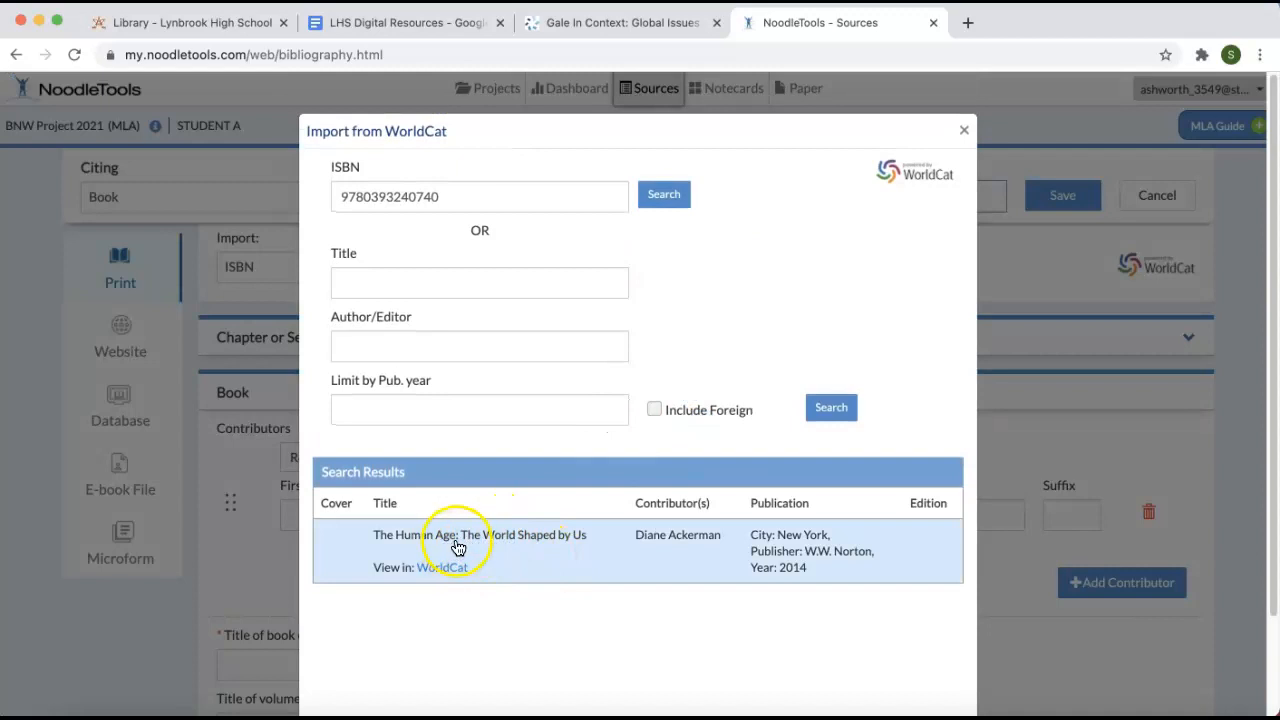
- Import the details of "The Human Age: The World Shaped by Us" into the book citation
click(569, 545)
scroll(572, 587, down, 2)
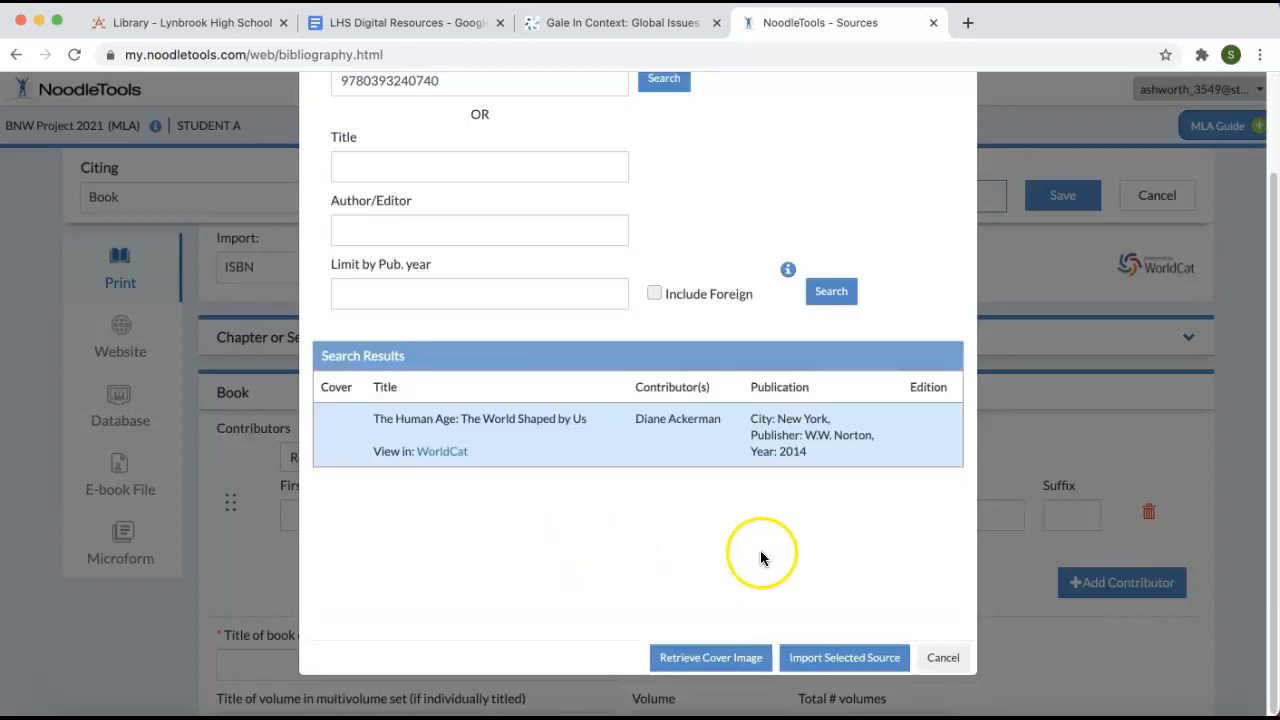
click(838, 660)
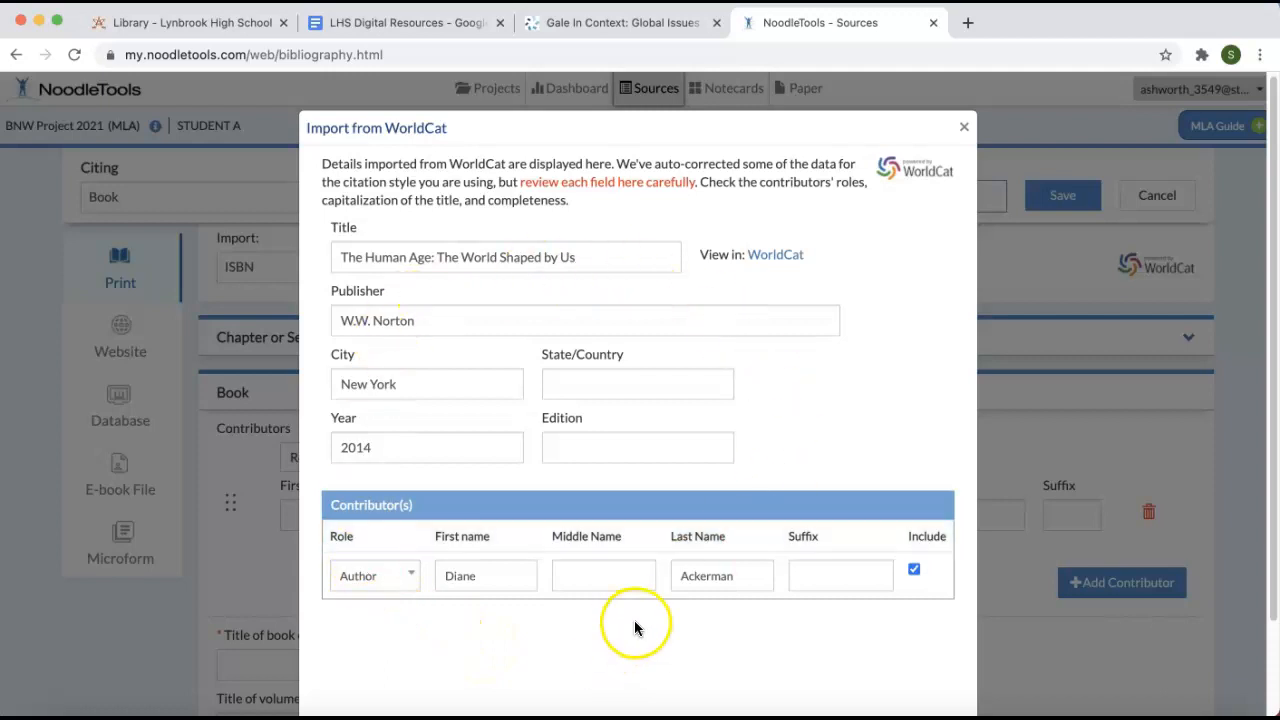
scroll(634, 626, down, 2)
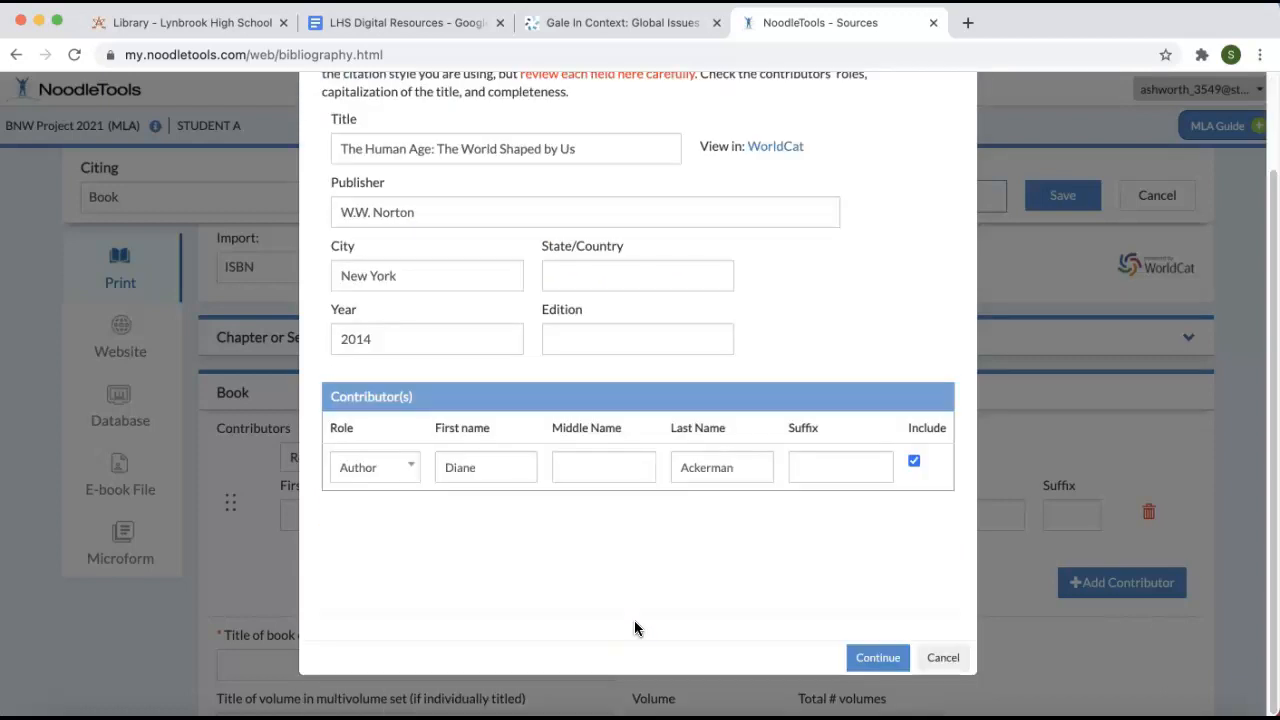
click(875, 658)
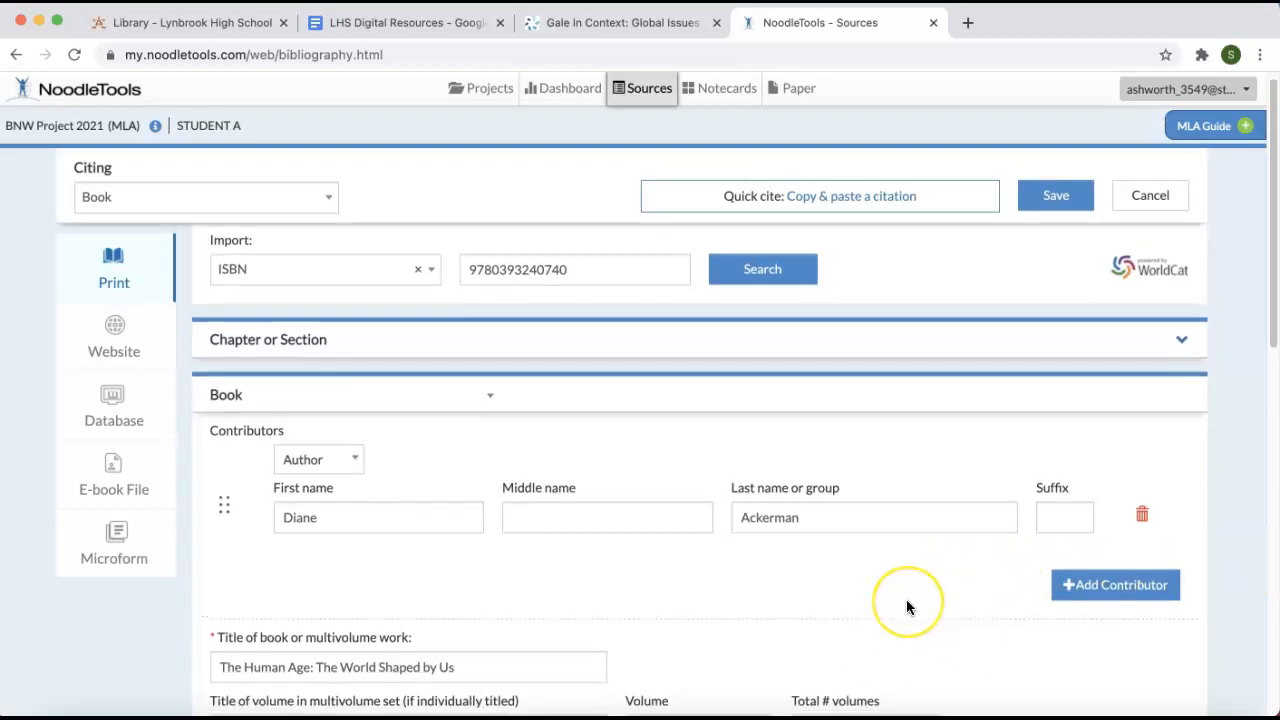
- Fill the annotation with the placeholder text "asldkfja;lsdfjk;laskdjf;lkasjdf;lkasjf;" and save the book citation
scroll(908, 606, down, 4)
scroll(907, 607, down, 6)
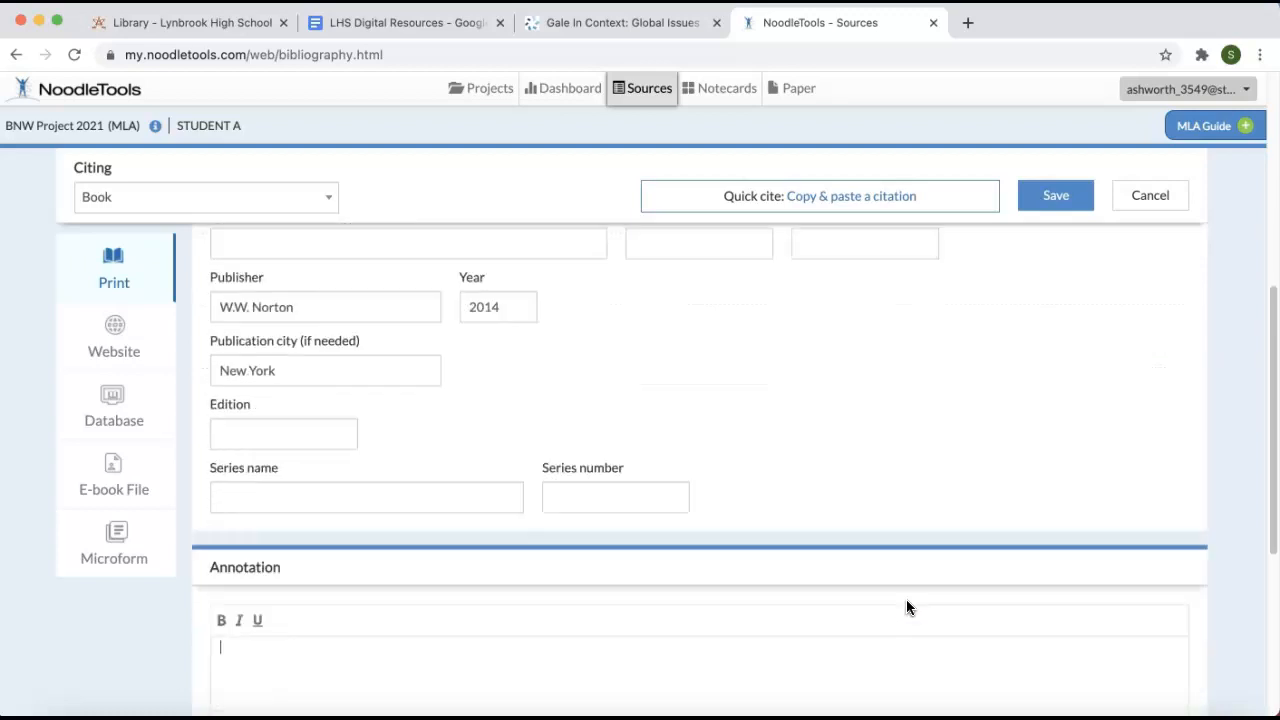
scroll(907, 601, down, 6)
click(471, 409)
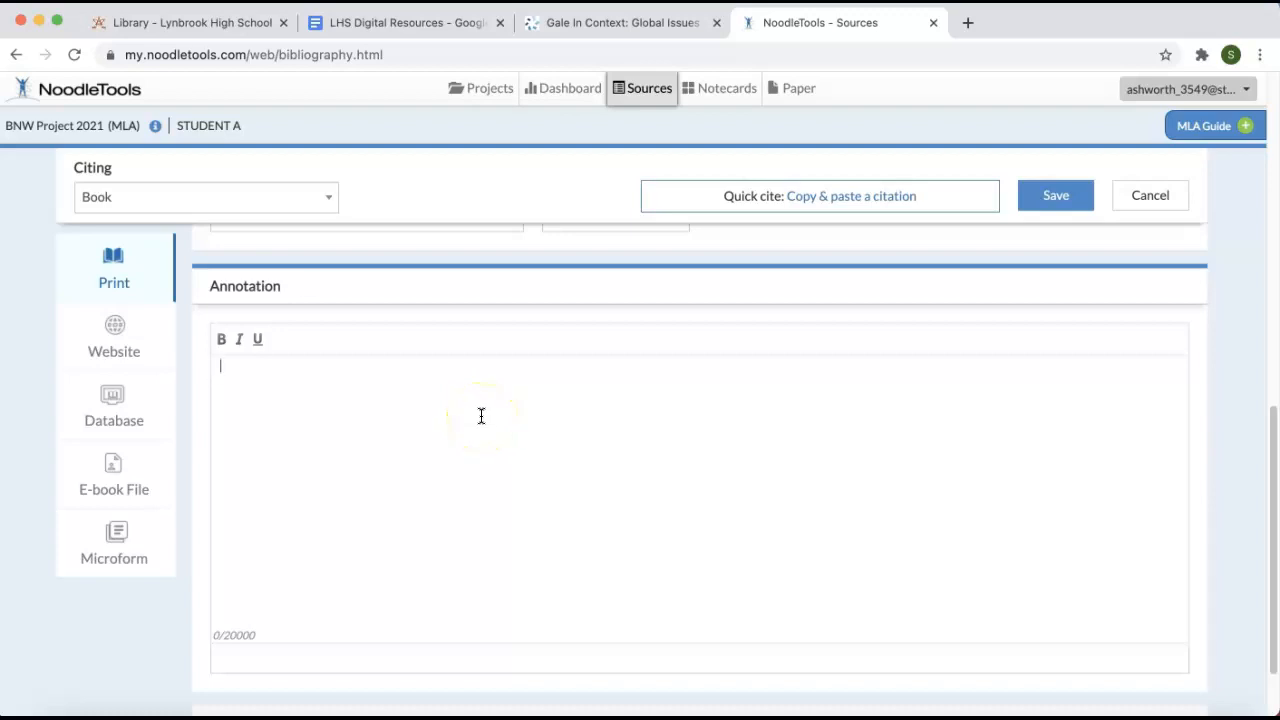
click(1059, 200)
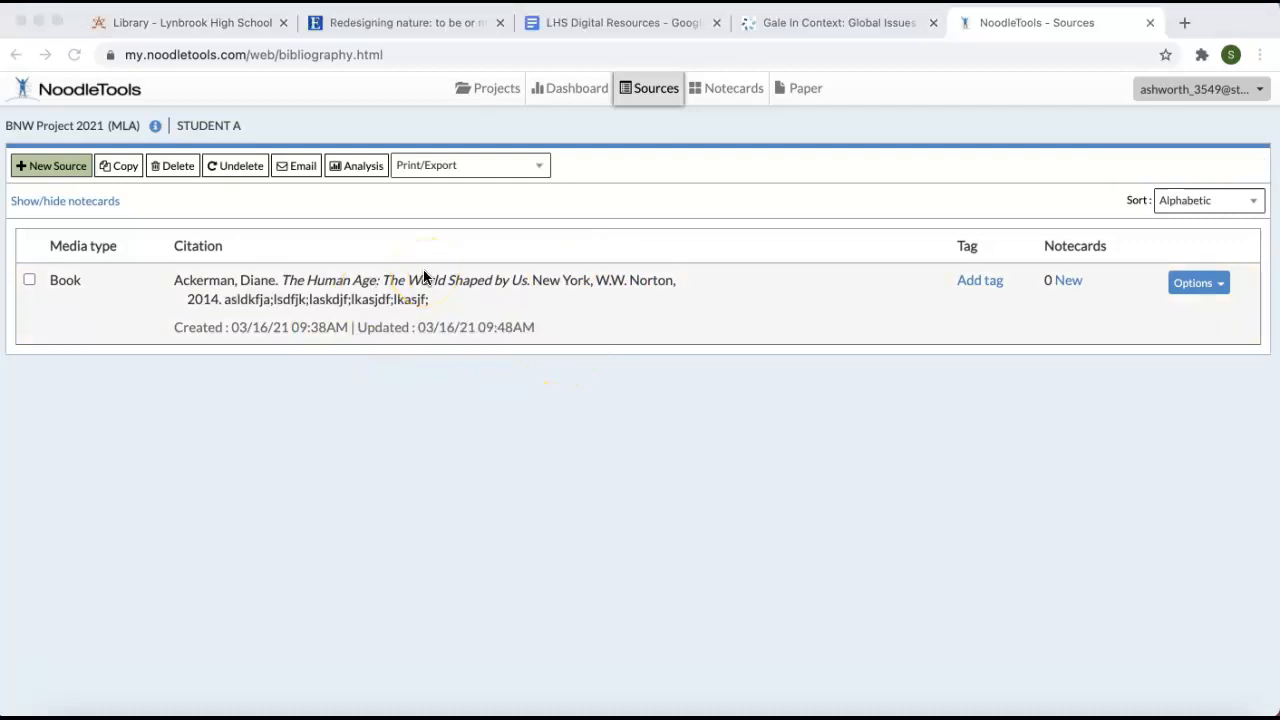
- Start a new citation for a journal found in a database and switch it to the quick-cite copy and paste form
click(56, 167)
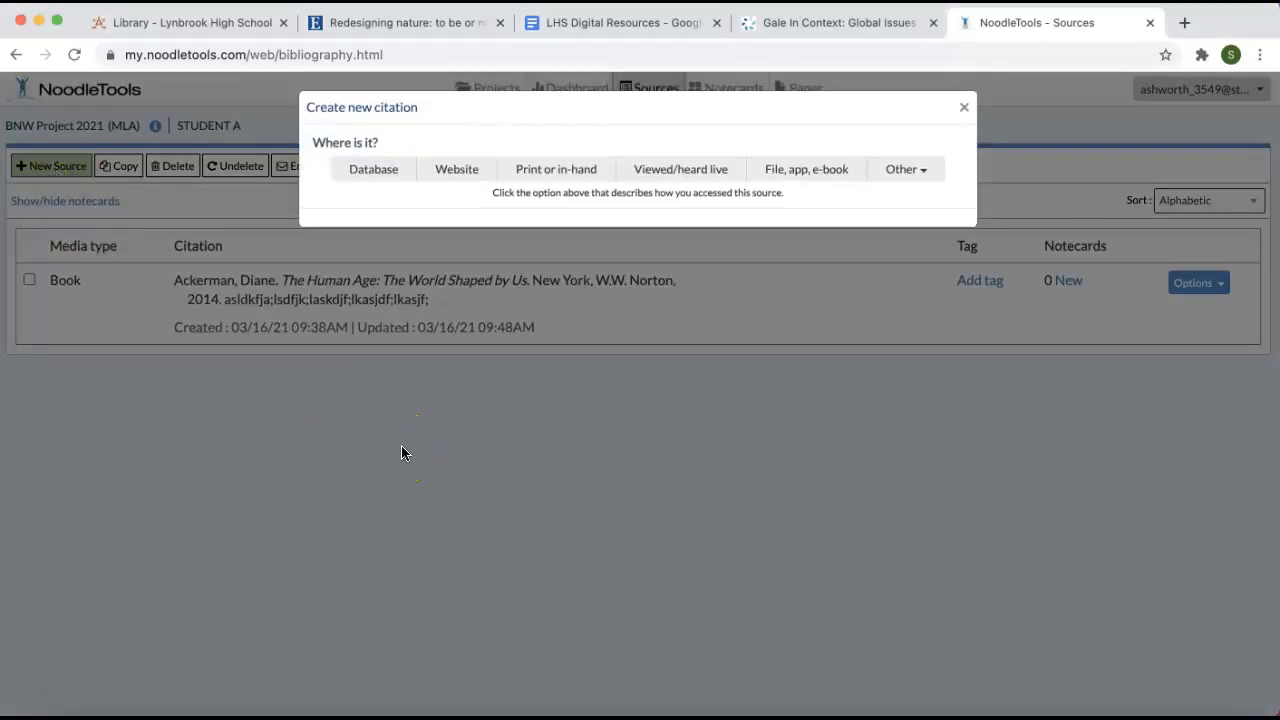
click(373, 172)
click(340, 317)
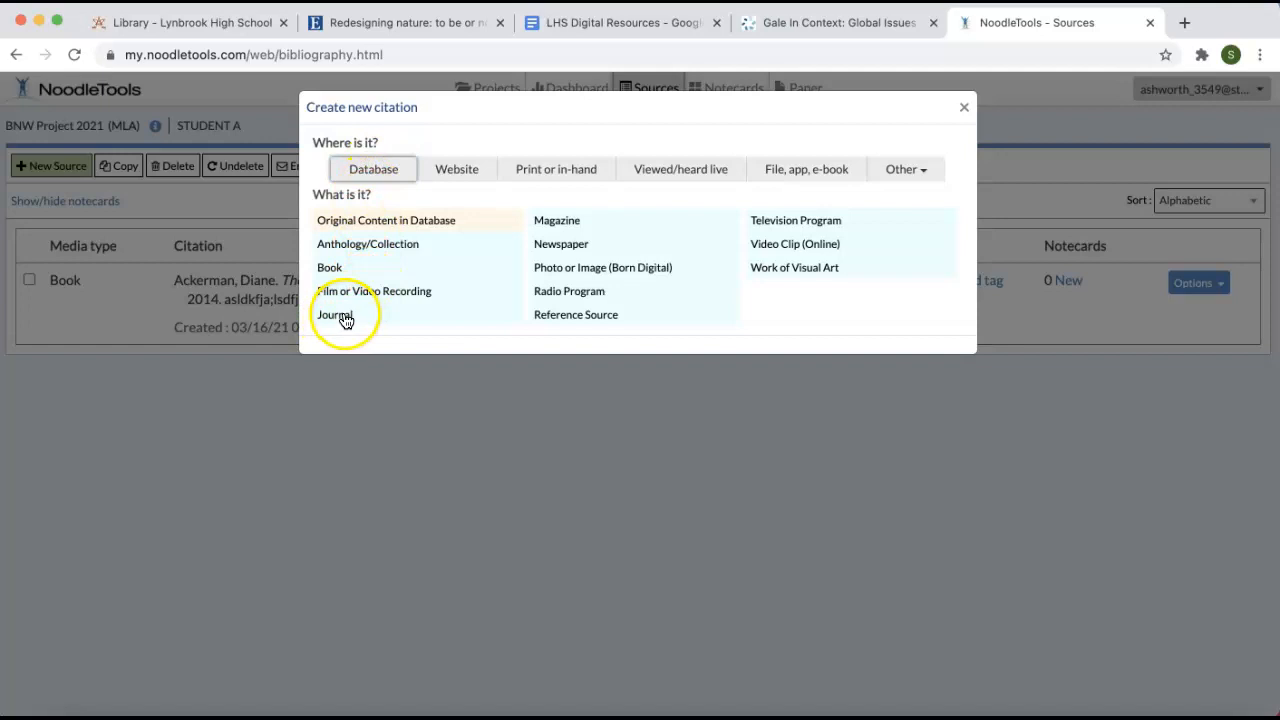
click(340, 316)
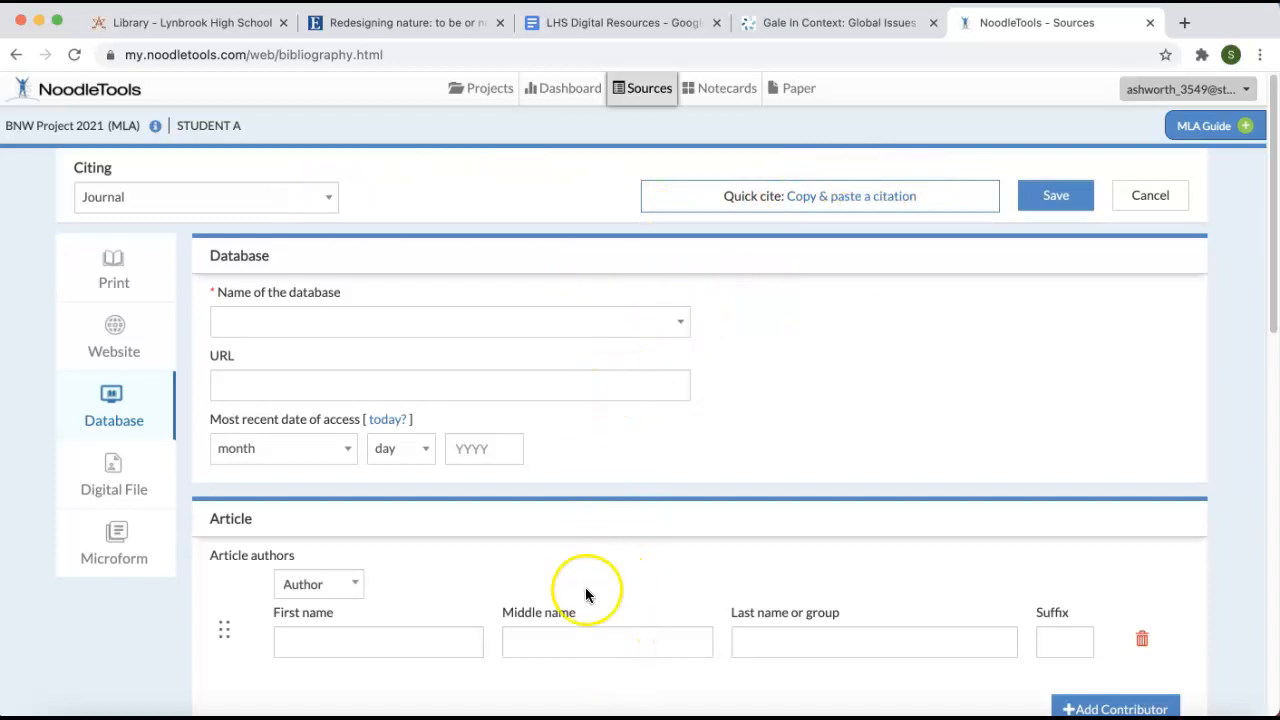
click(892, 199)
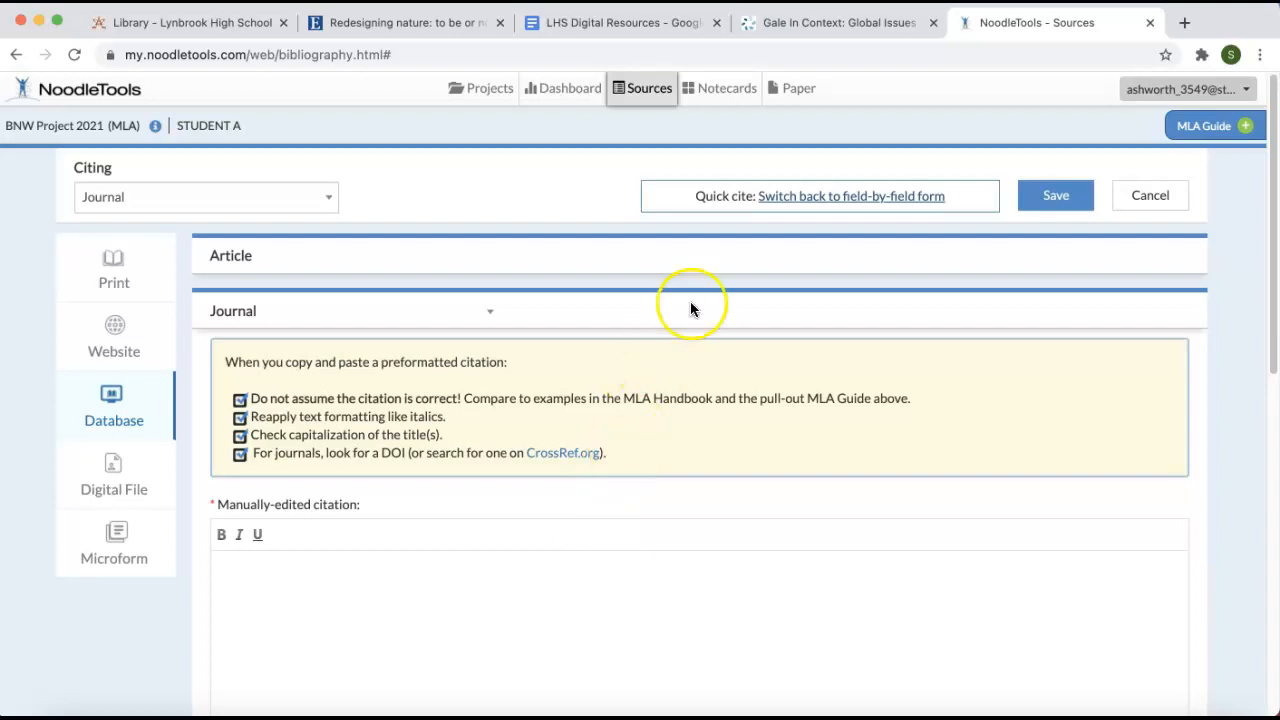
- Switch to EBSCOhost and open the PDF full text of the article "Redesigning nature: to be or not to be?"
click(397, 20)
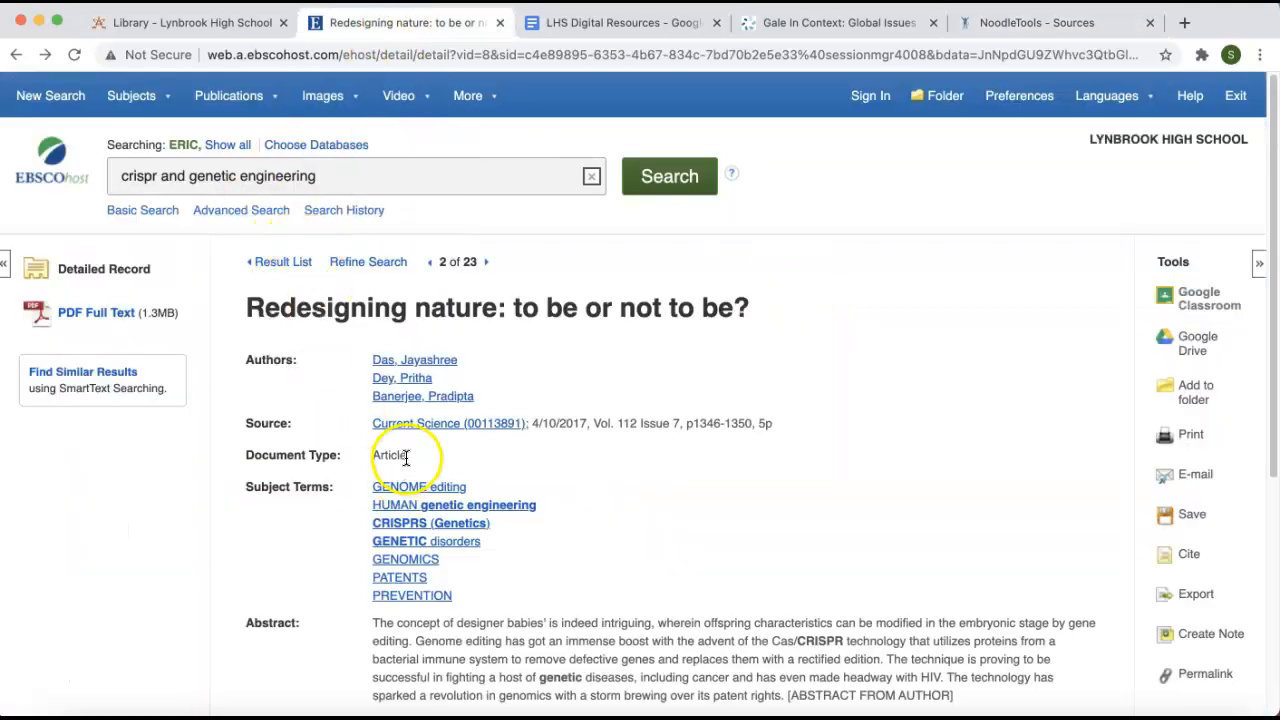
scroll(452, 306, down, 5)
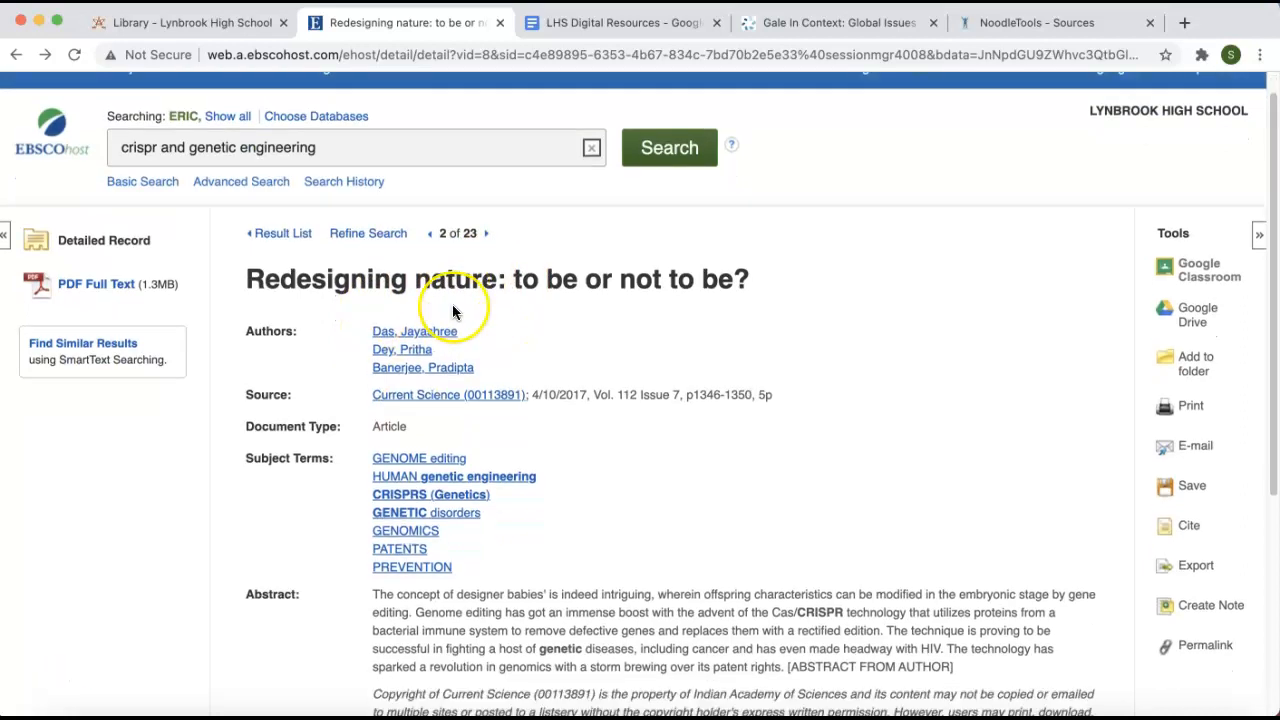
scroll(452, 310, up, 5)
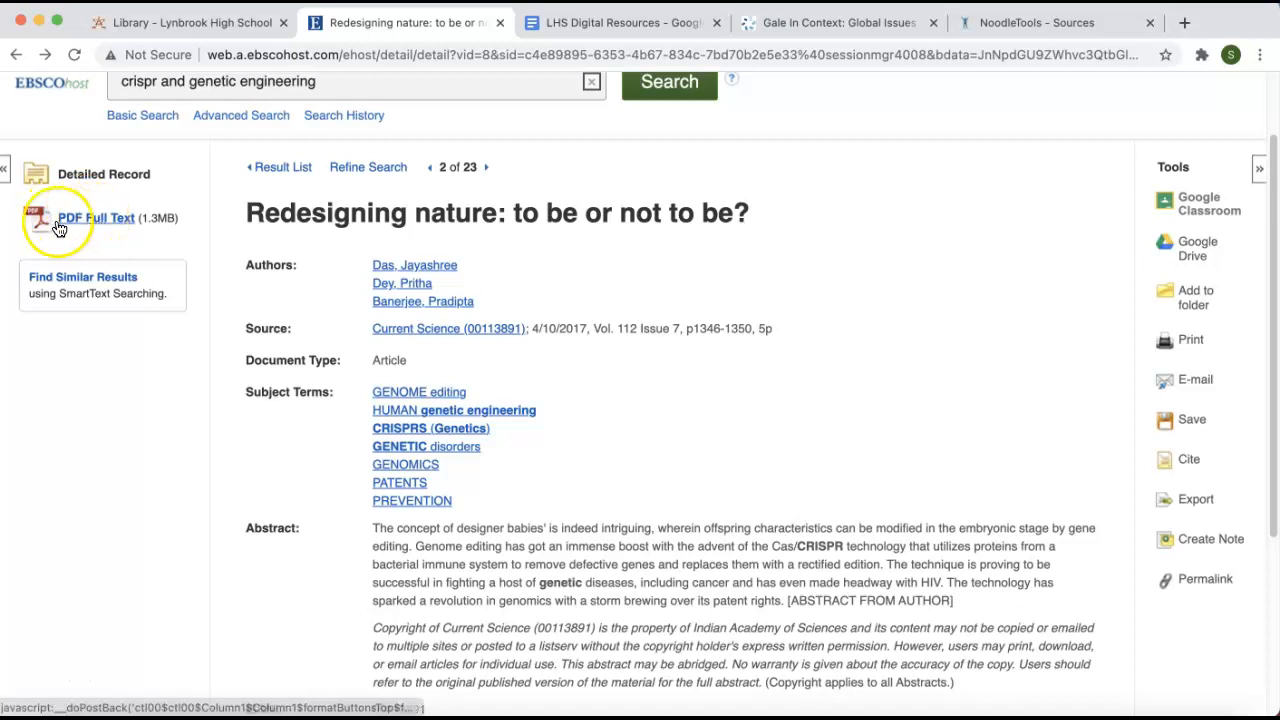
click(90, 222)
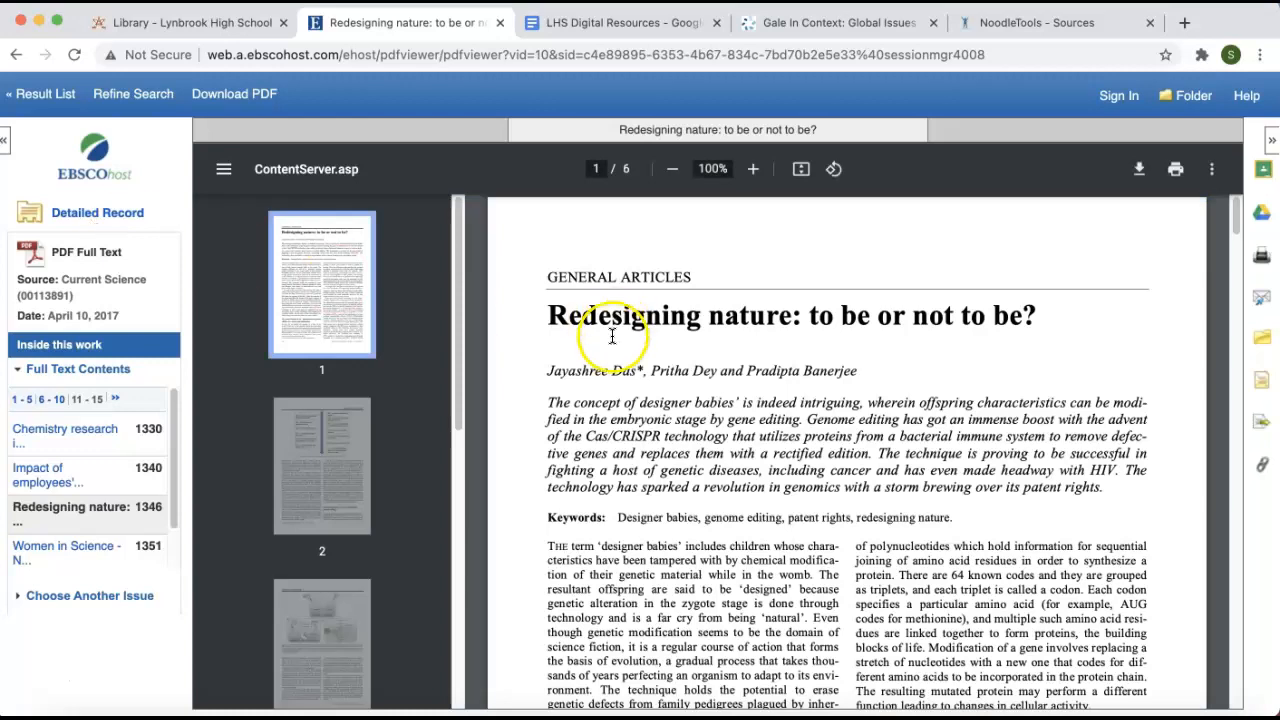
scroll(614, 343, down, 5)
scroll(614, 343, down, 5)
scroll(612, 340, up, 8)
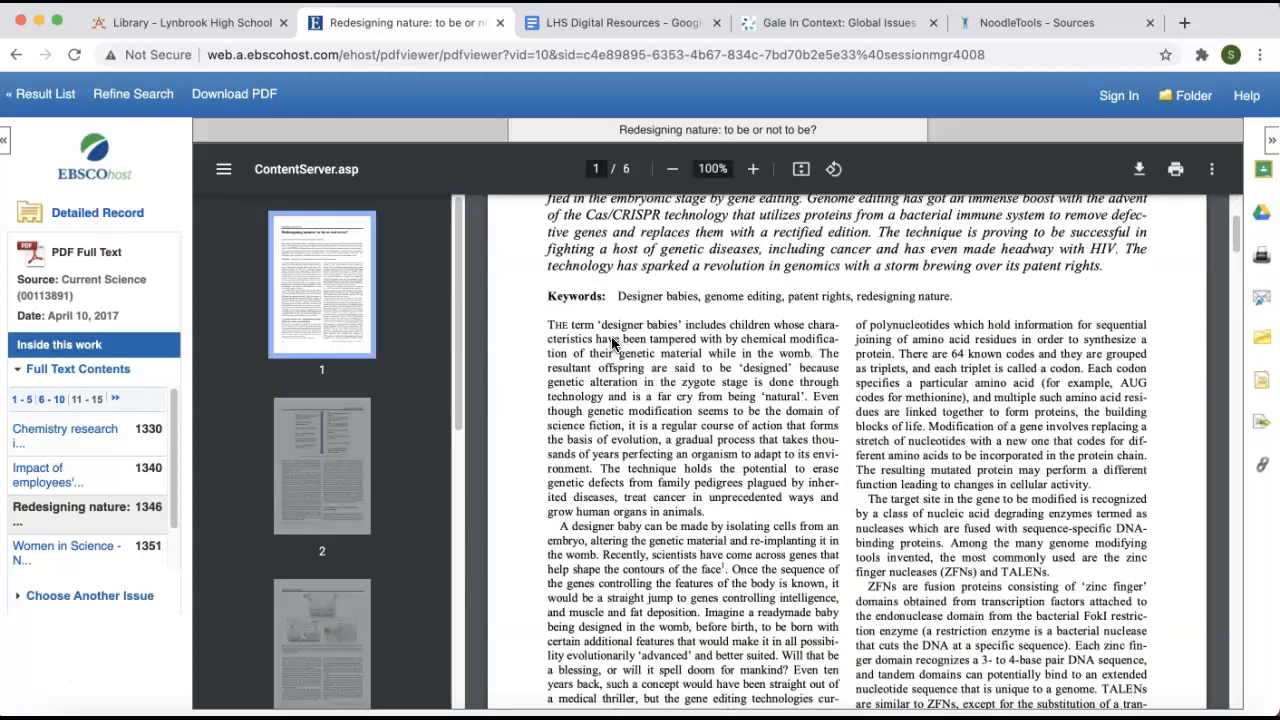
scroll(612, 343, up, 2)
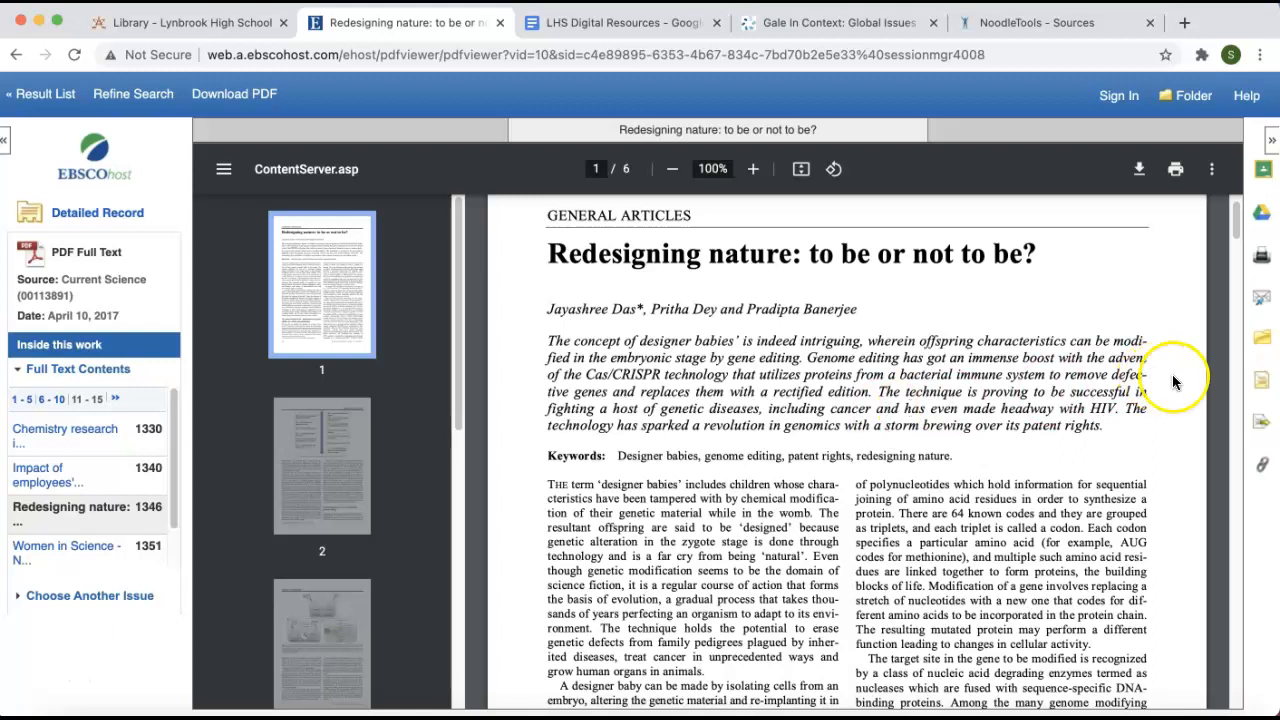
- Display the article's citation formats and copy the MLA works-cited entry
click(1262, 384)
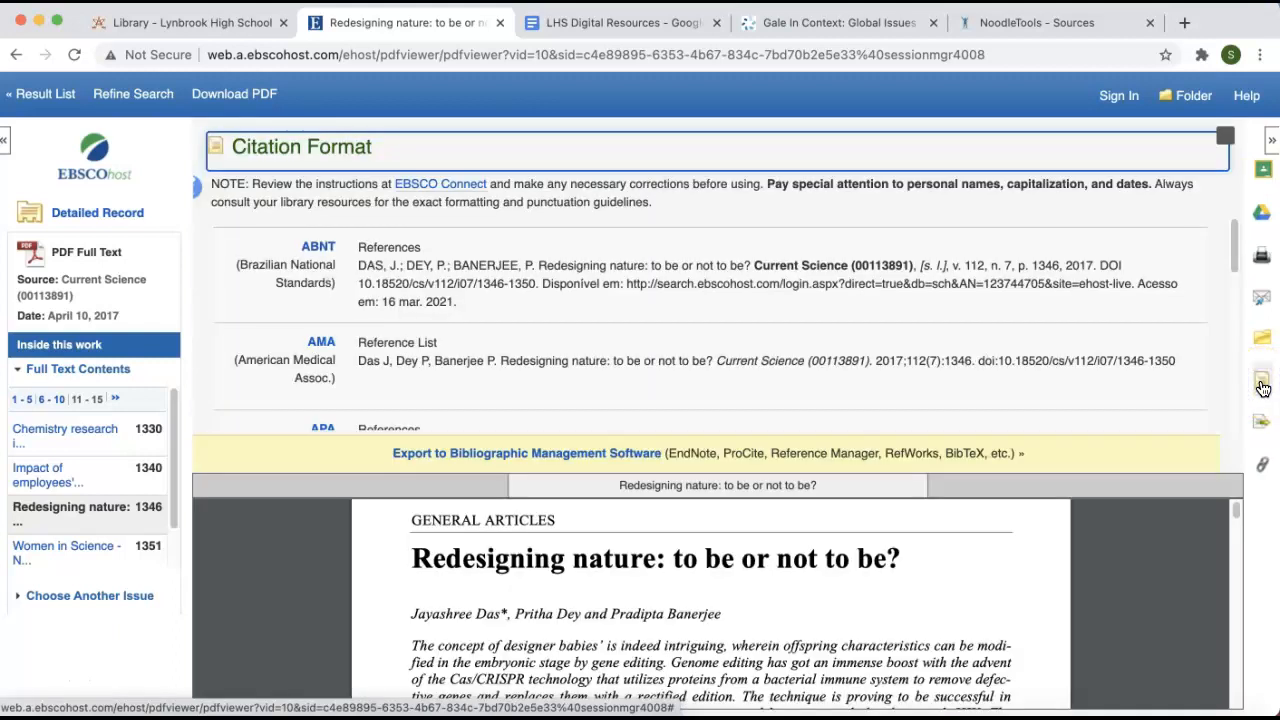
scroll(491, 340, down, 5)
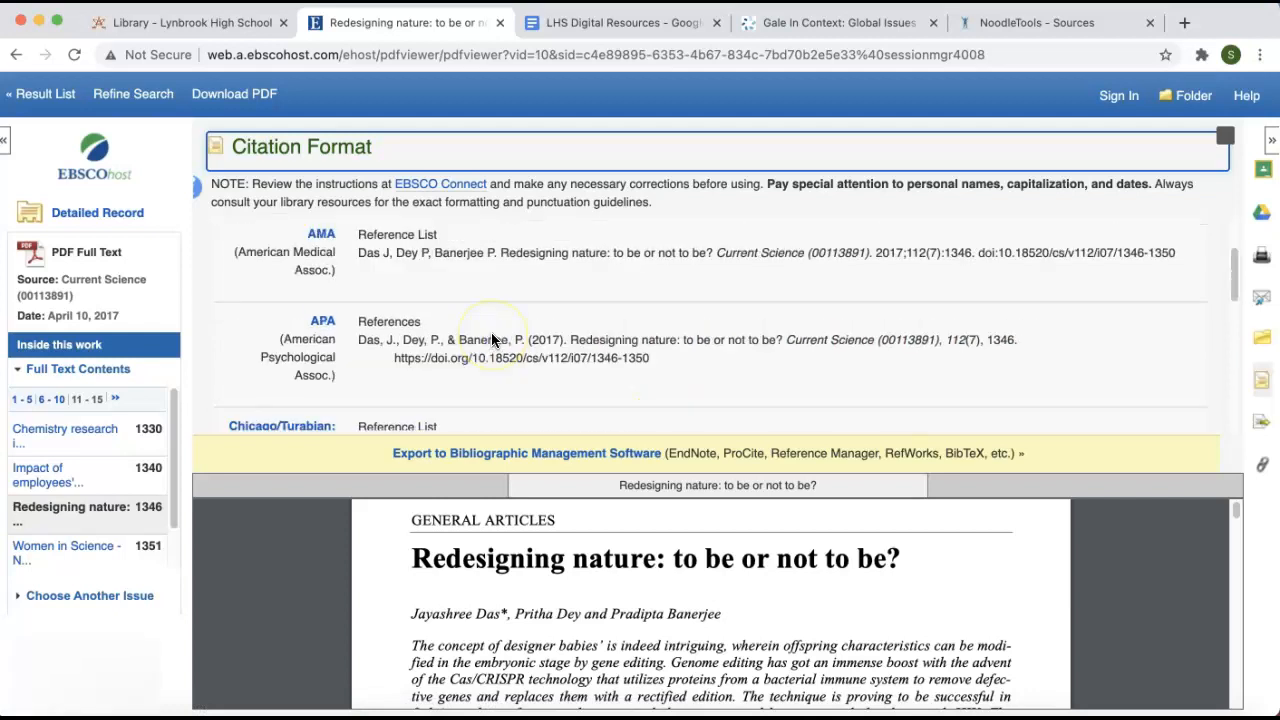
scroll(491, 340, down, 5)
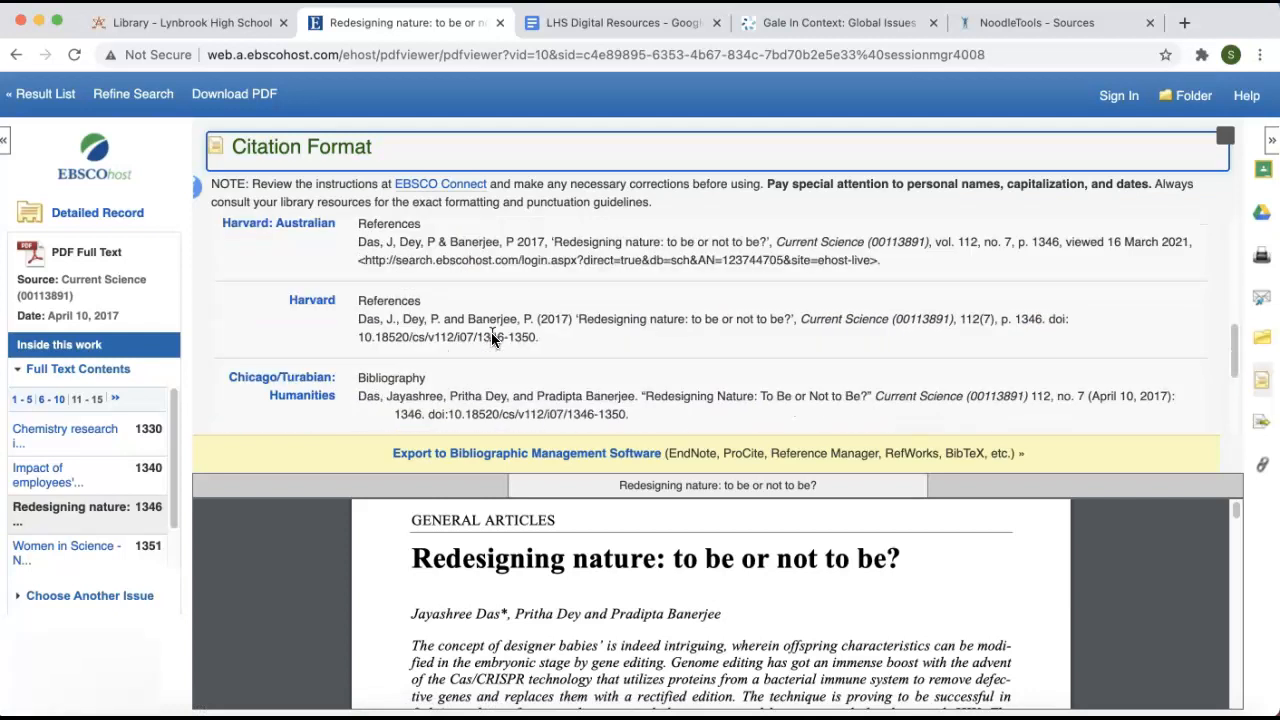
scroll(491, 335, down, 1)
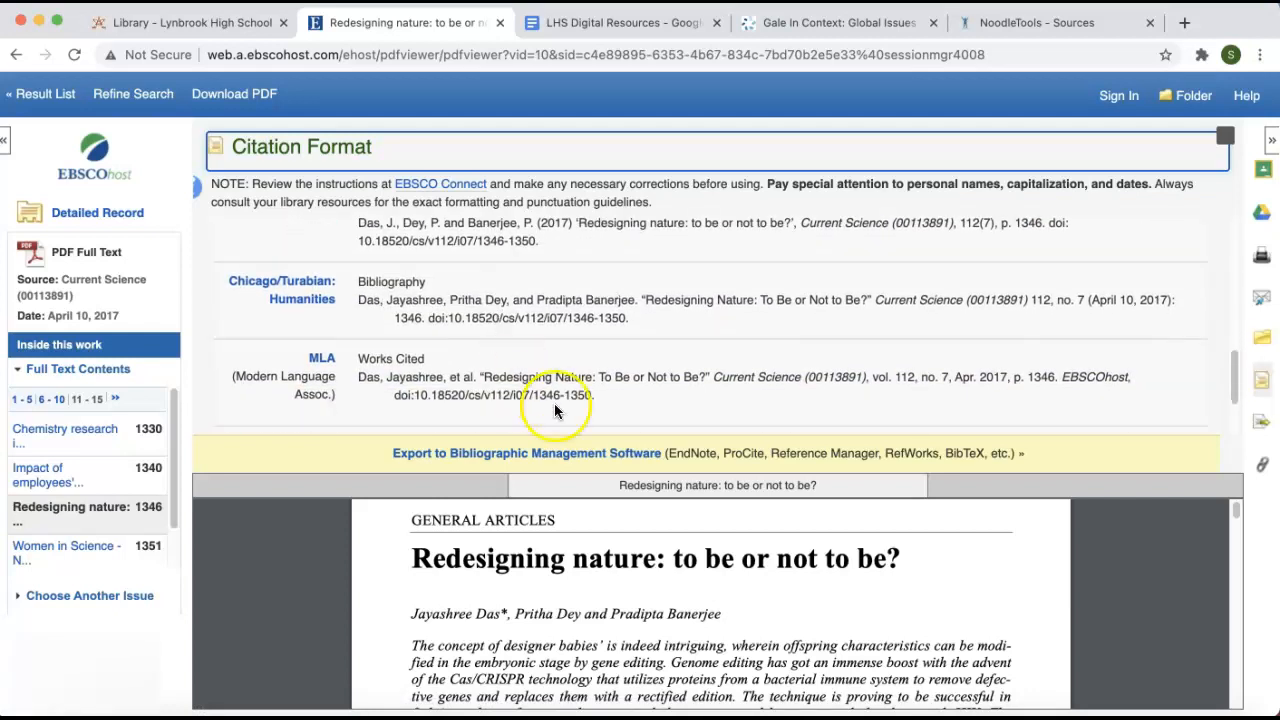
drag(595, 394, 335, 385)
key(super+c)
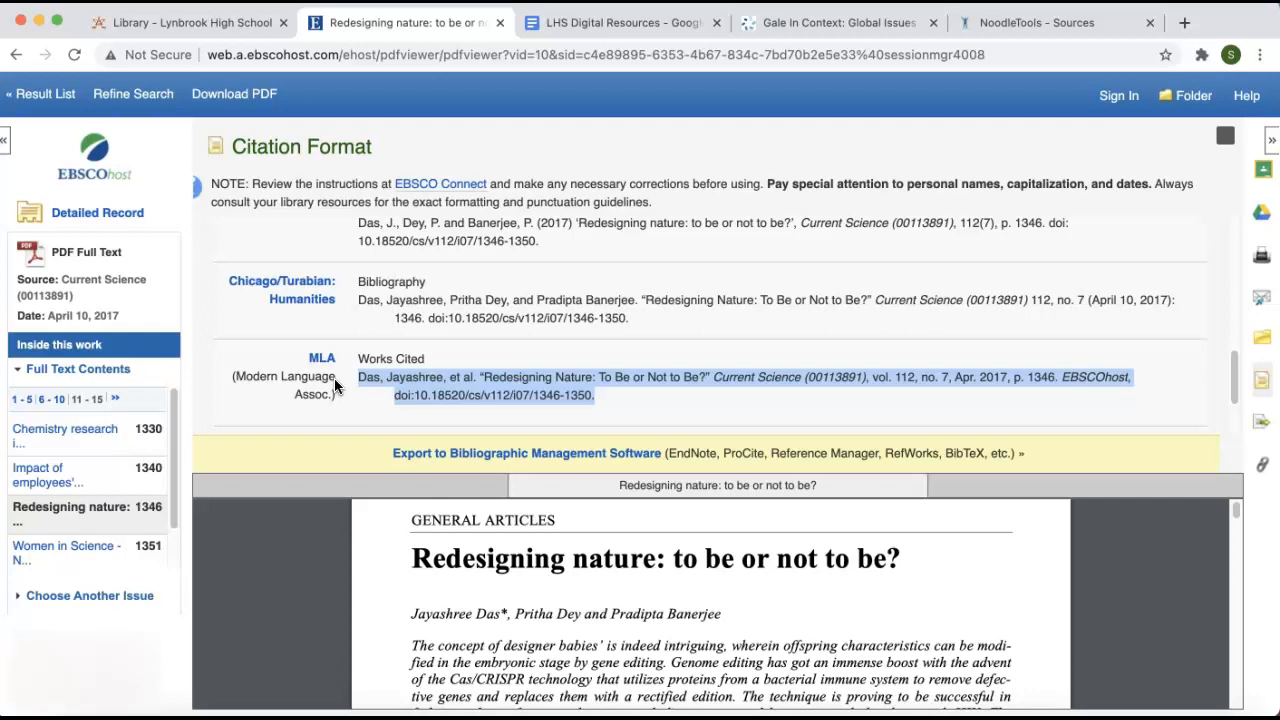
- Return to NoodleTools and paste the copied MLA entry as the journal's manually-edited citation
click(985, 22)
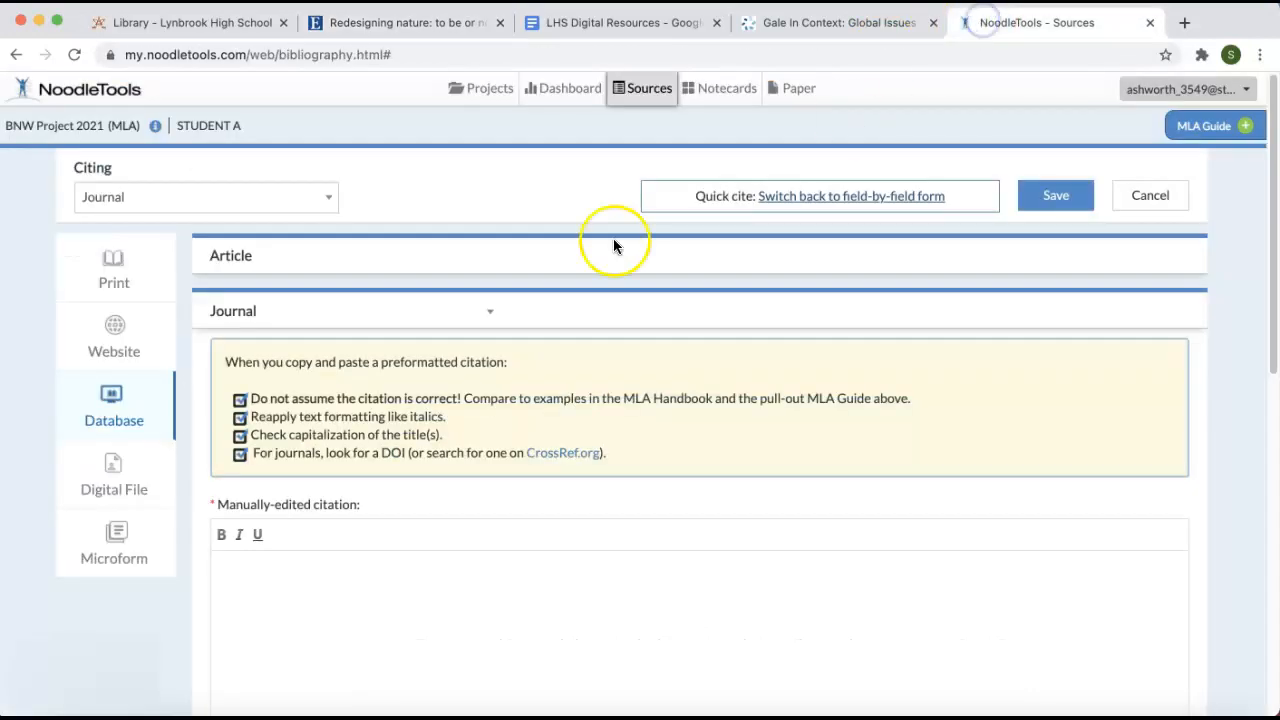
click(249, 562)
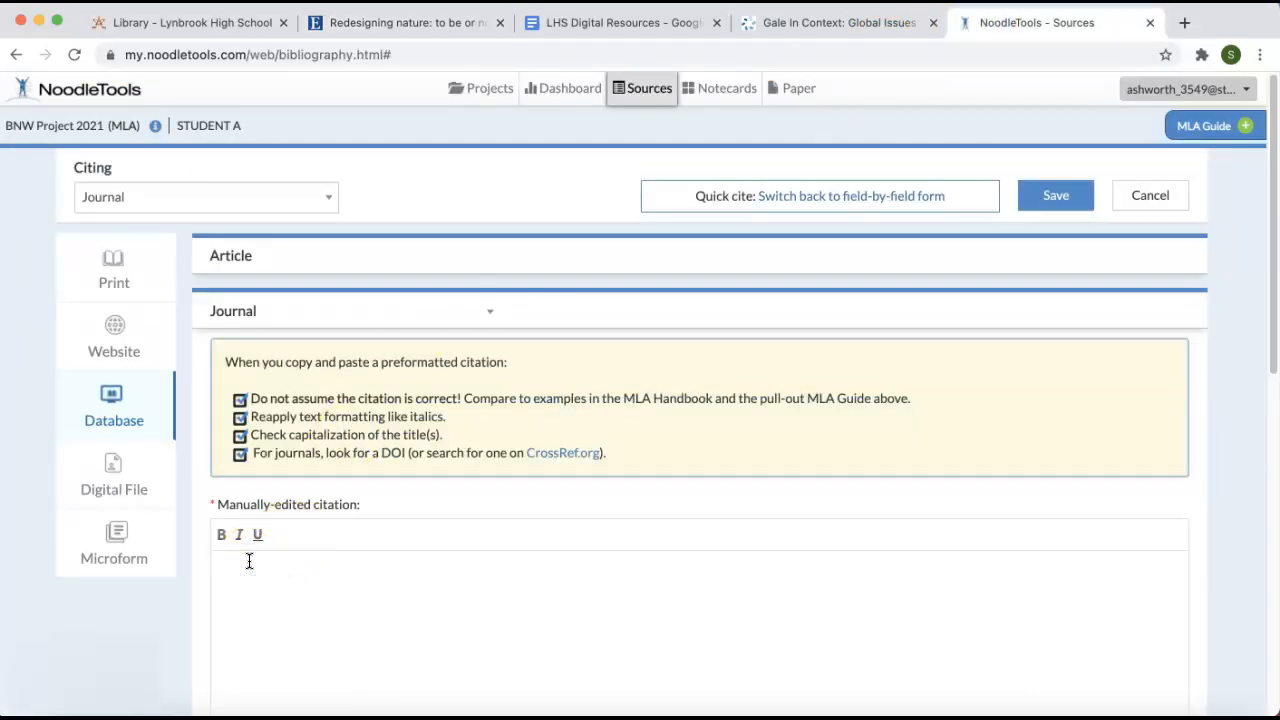
key(super+v)
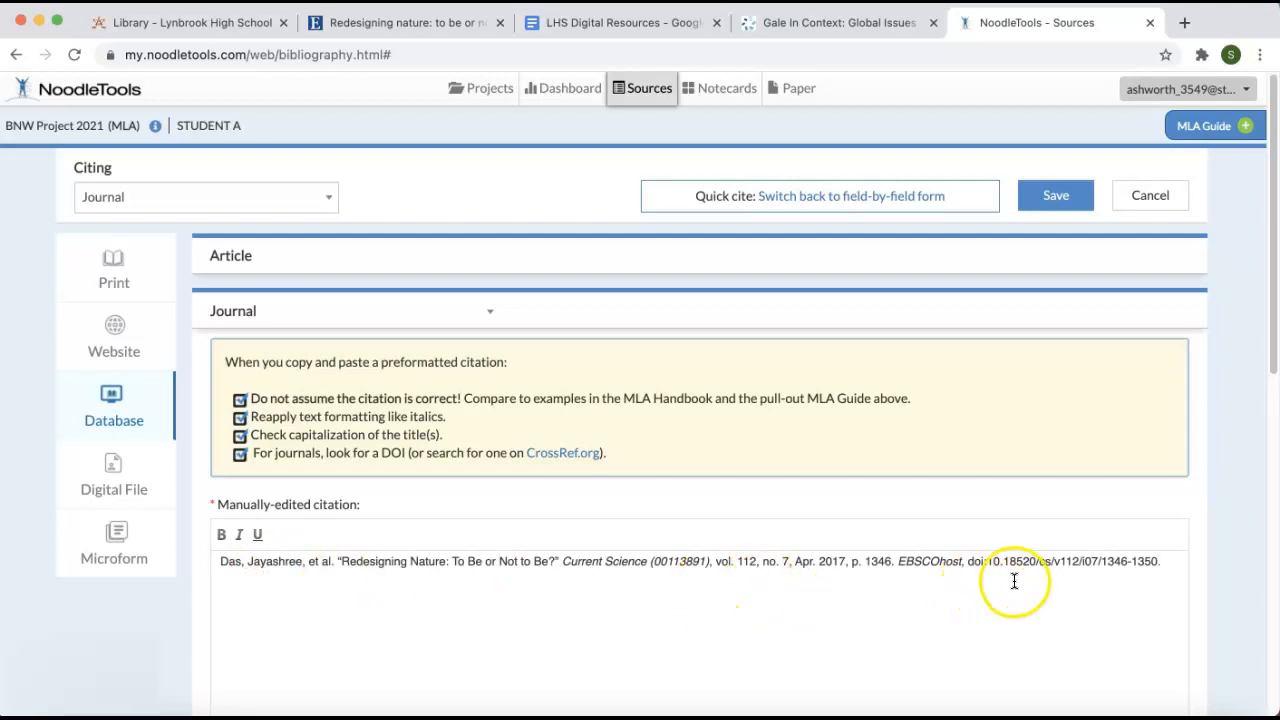
click(968, 563)
drag(997, 561, 1155, 555)
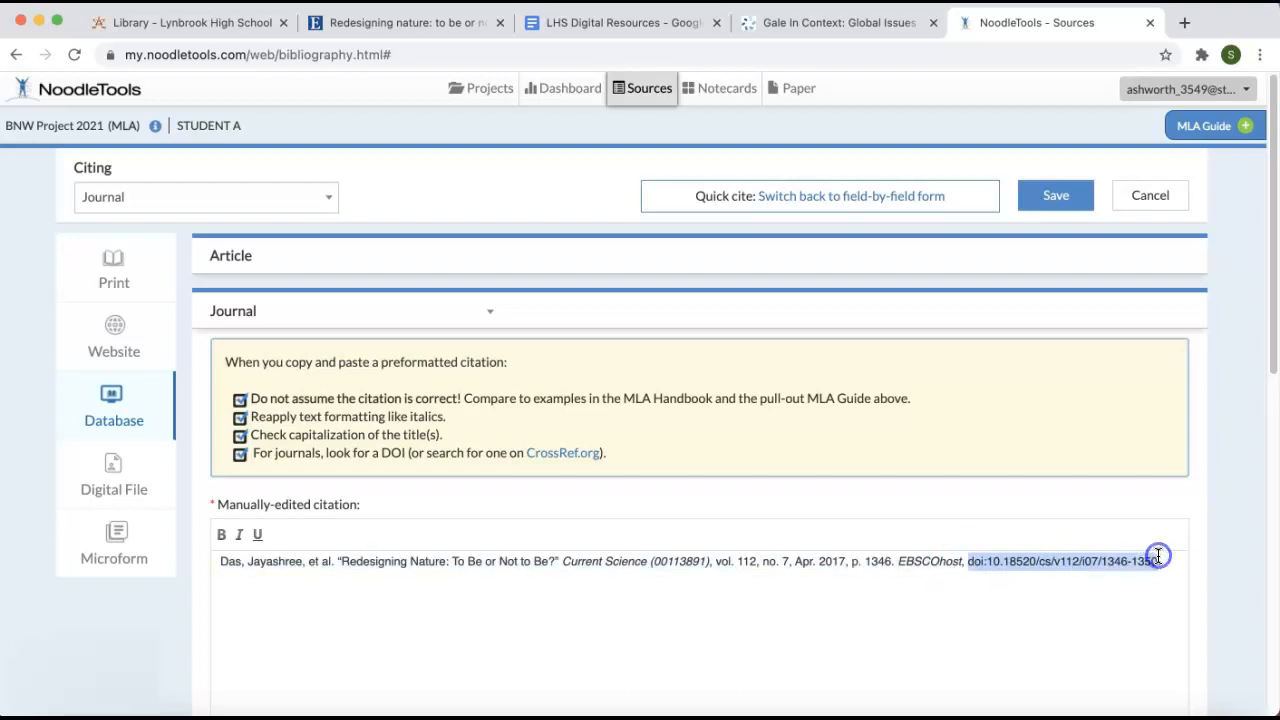
key(BackSpace)
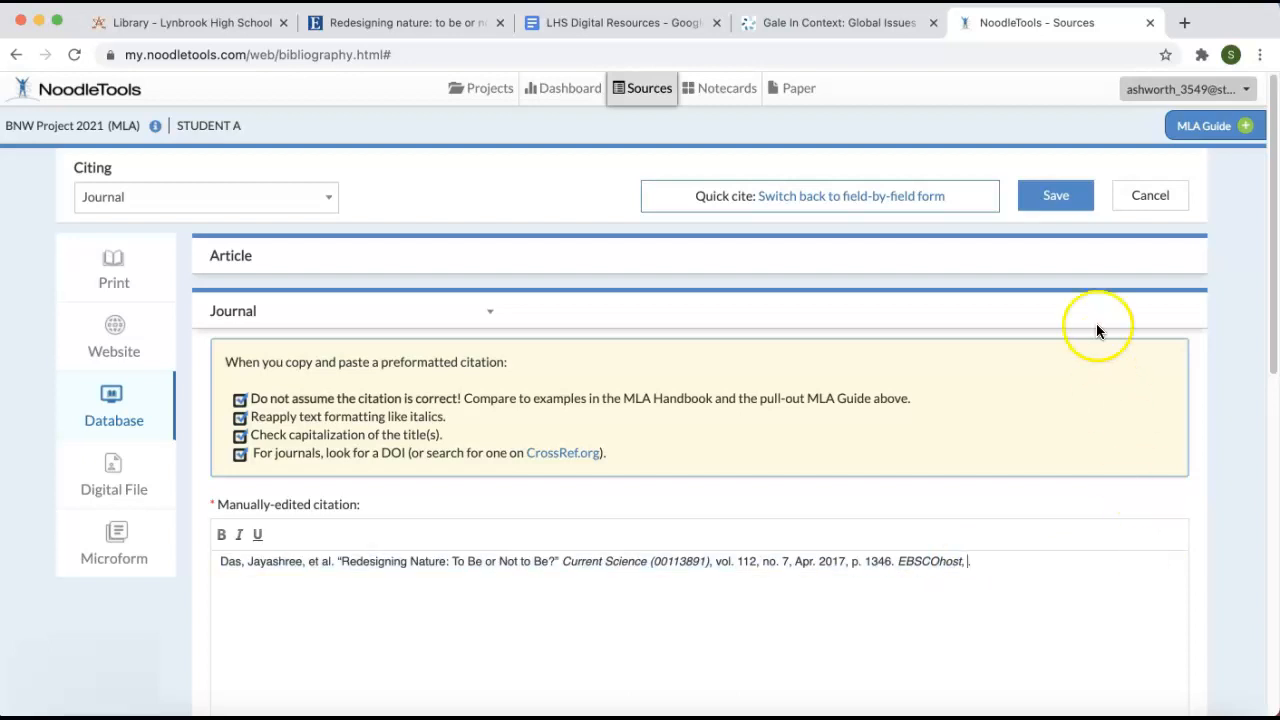
click(396, 22)
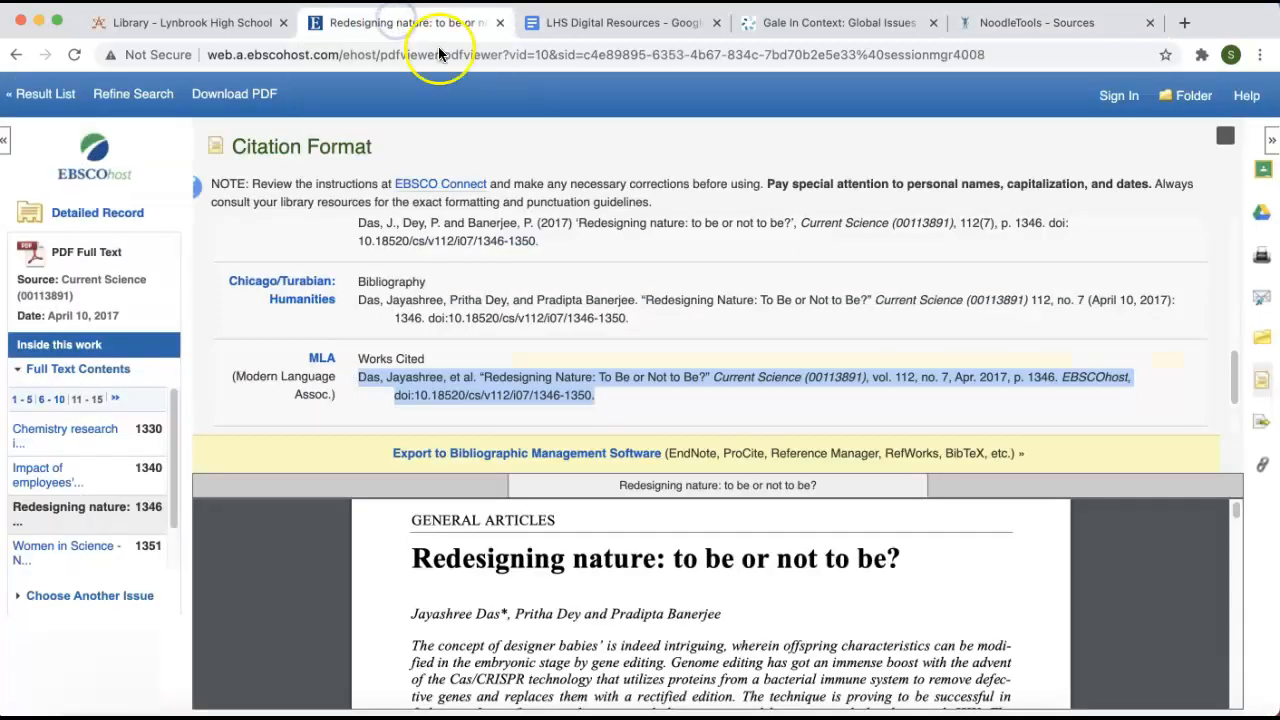
click(1225, 135)
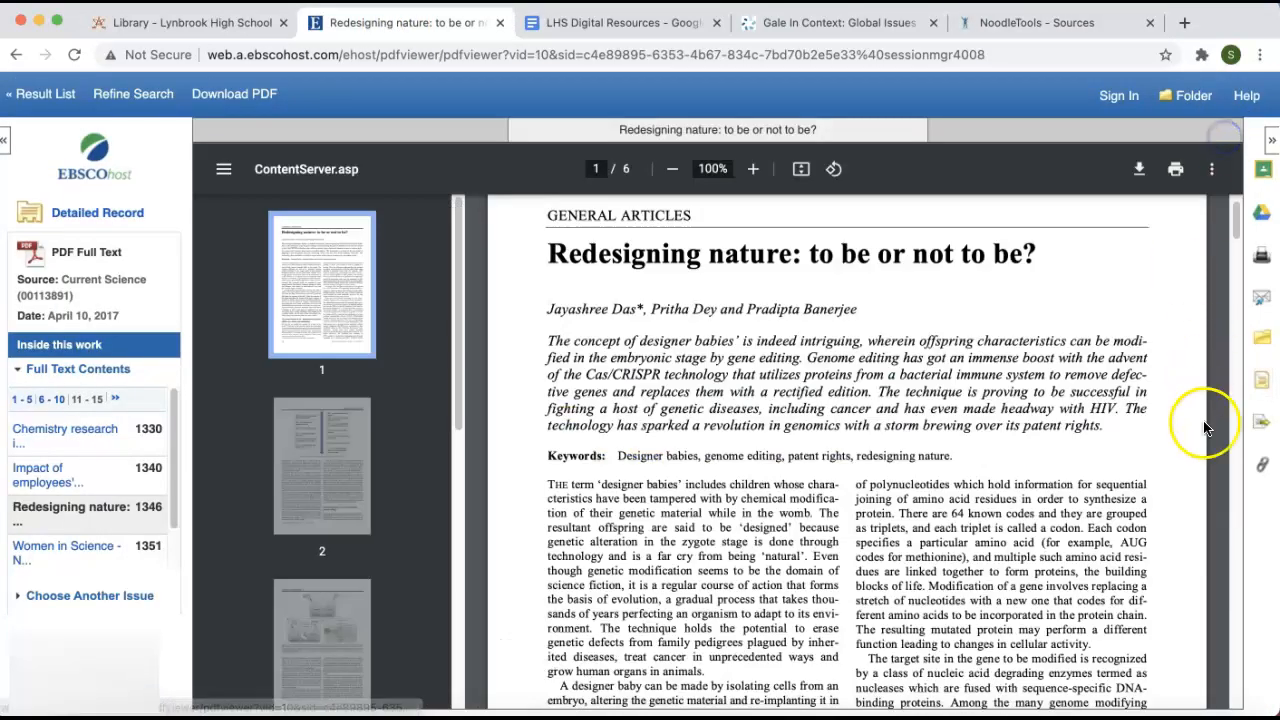
click(1262, 464)
click(728, 150)
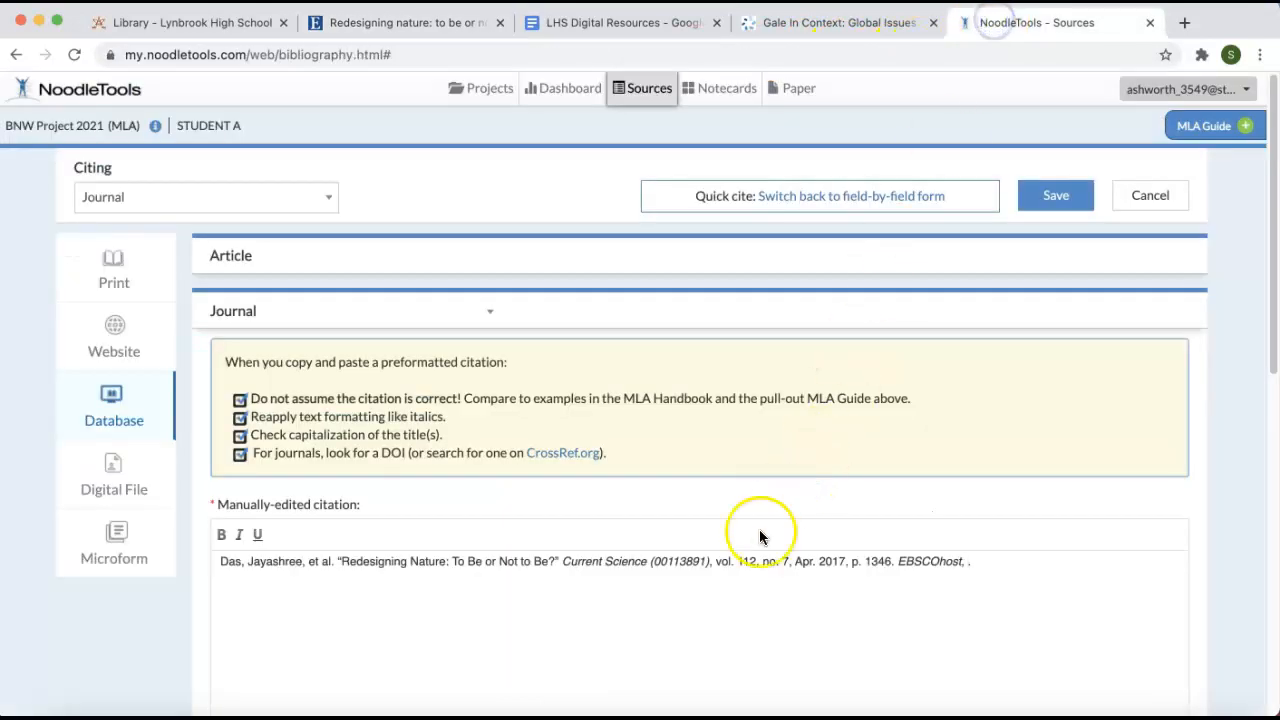
text(http://search.ebscohost.com/login.aspx?direct=true&db=sch&AN=123744705&site=ehost-live.)
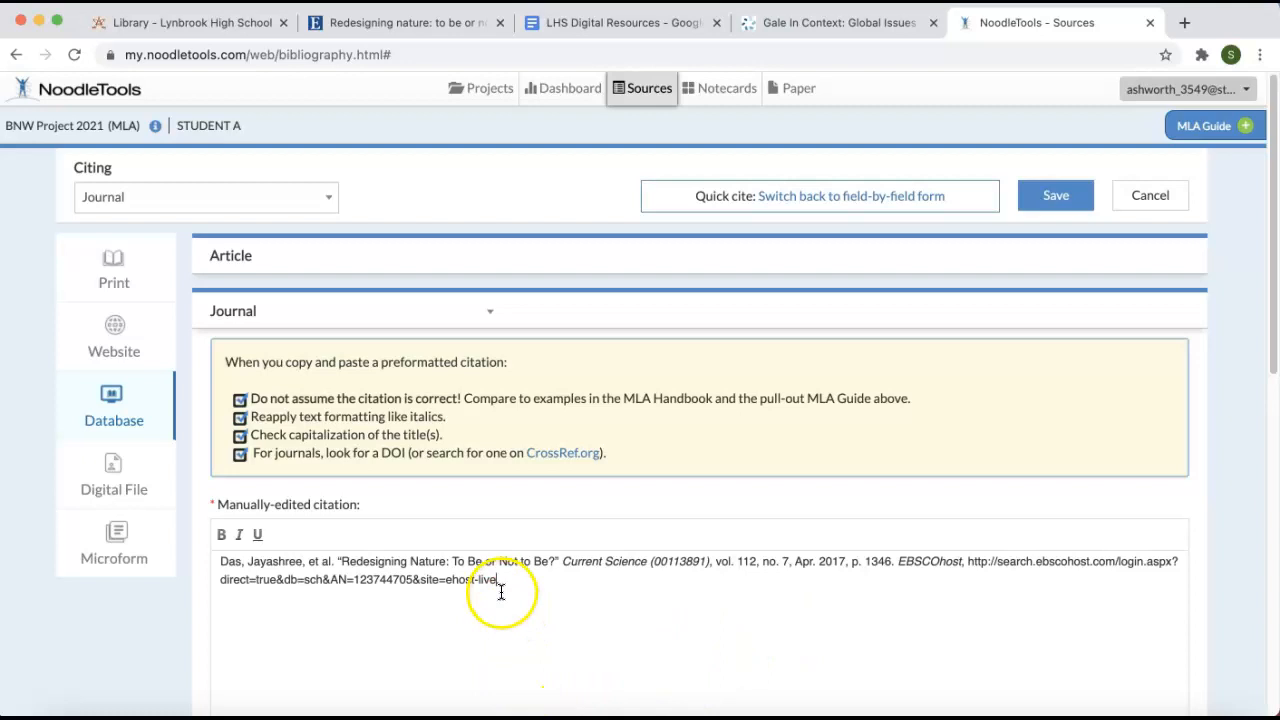
- Leave the annotation blank and save the journal citation to the project's sources
scroll(503, 591, down, 2)
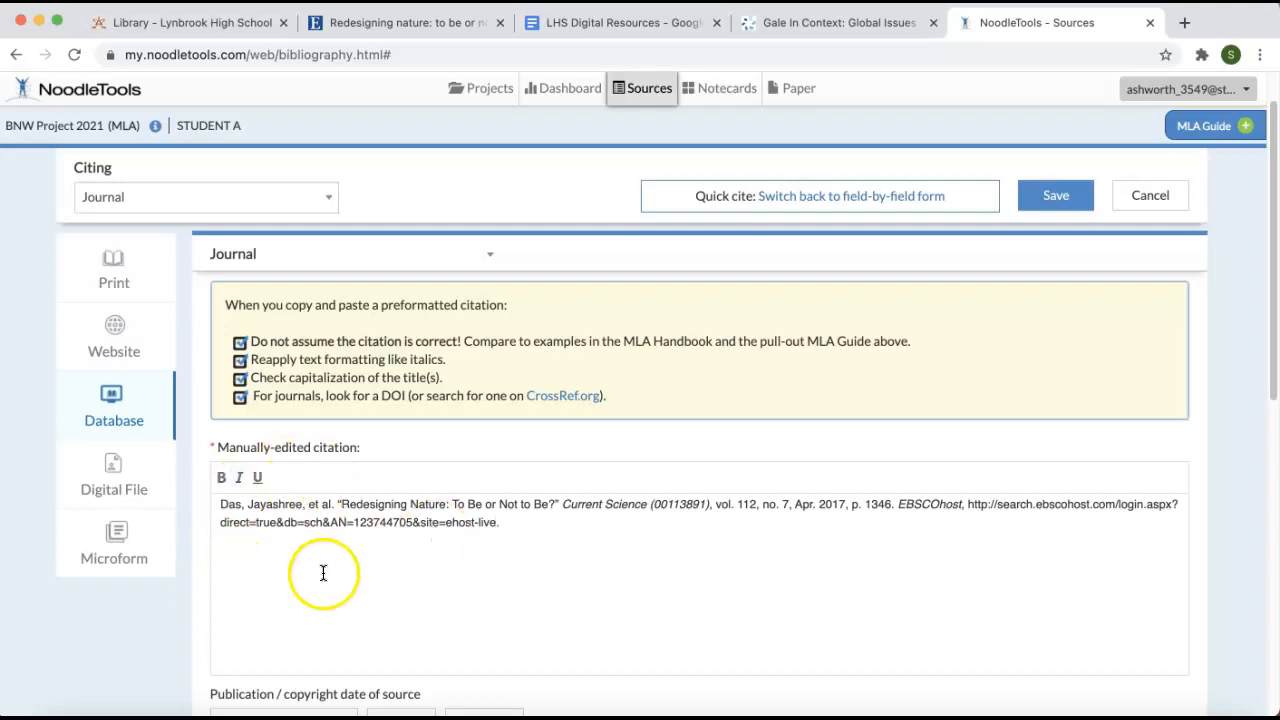
scroll(414, 594, down, 2)
scroll(414, 592, down, 6)
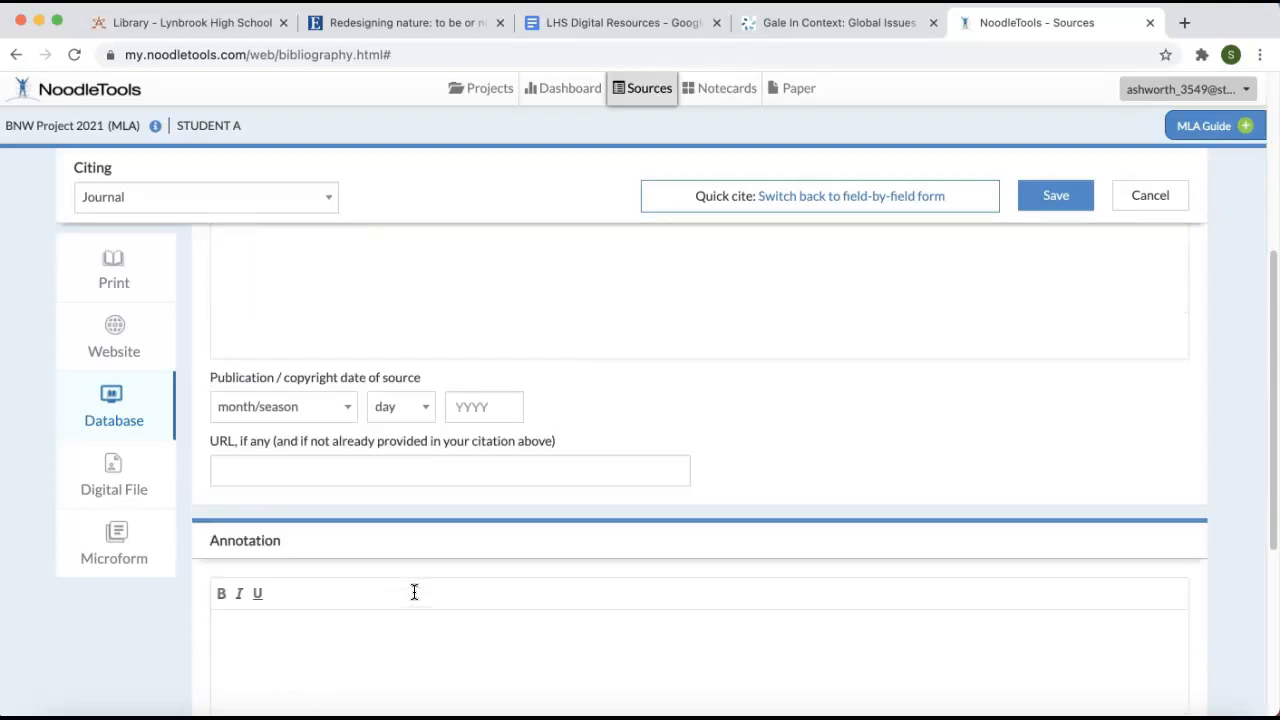
click(226, 506)
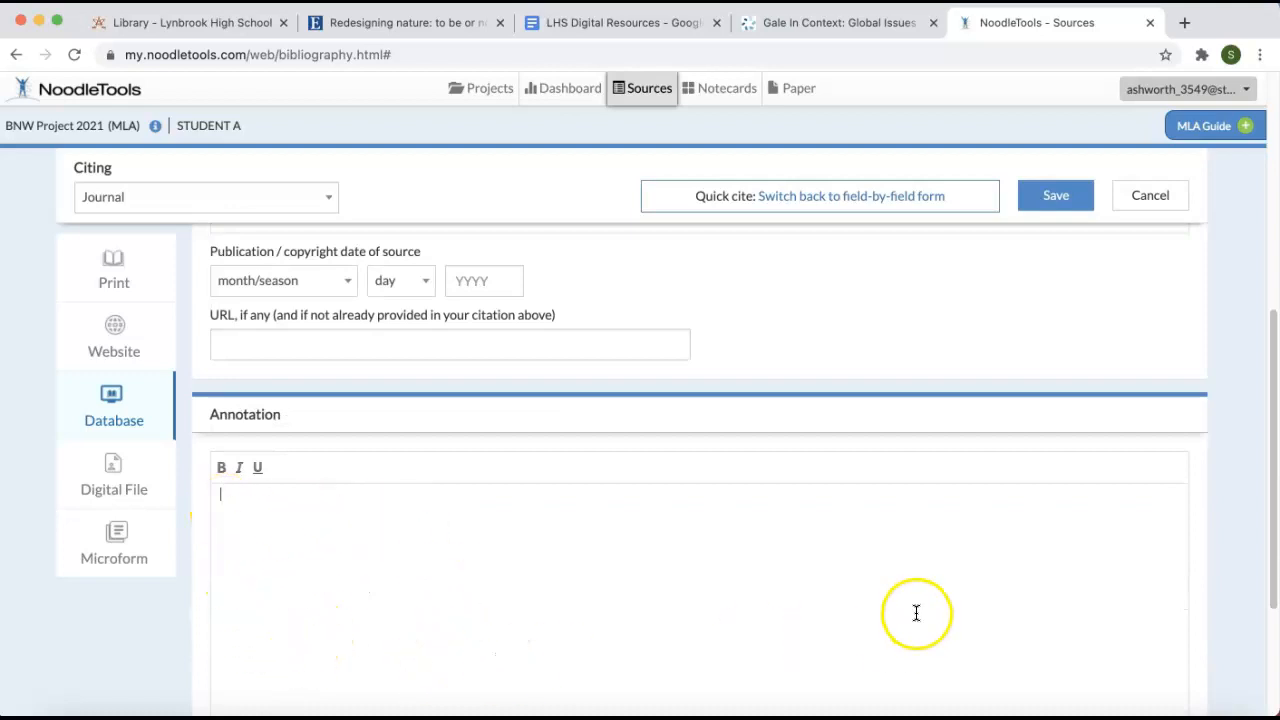
scroll(912, 610, up, 3)
click(1056, 198)
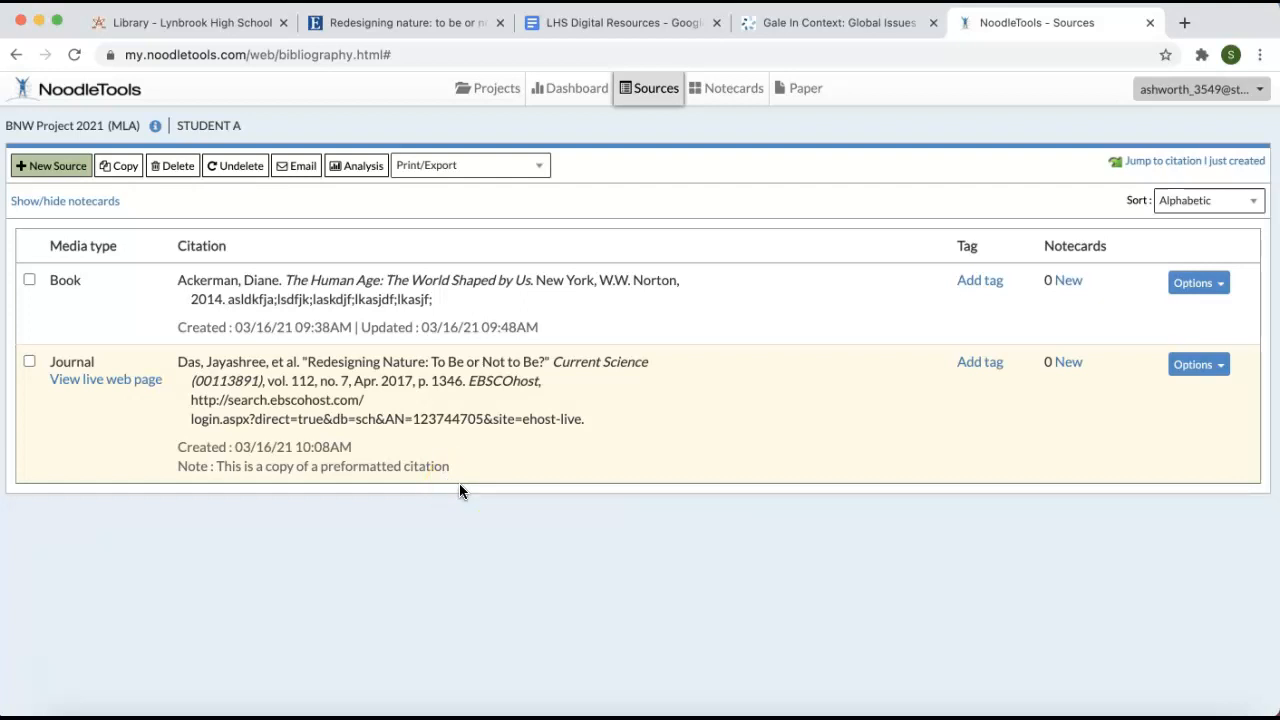
- Switch to the Gale In Context article "New Findings on Gene Therapy" and open its citation tools
click(829, 22)
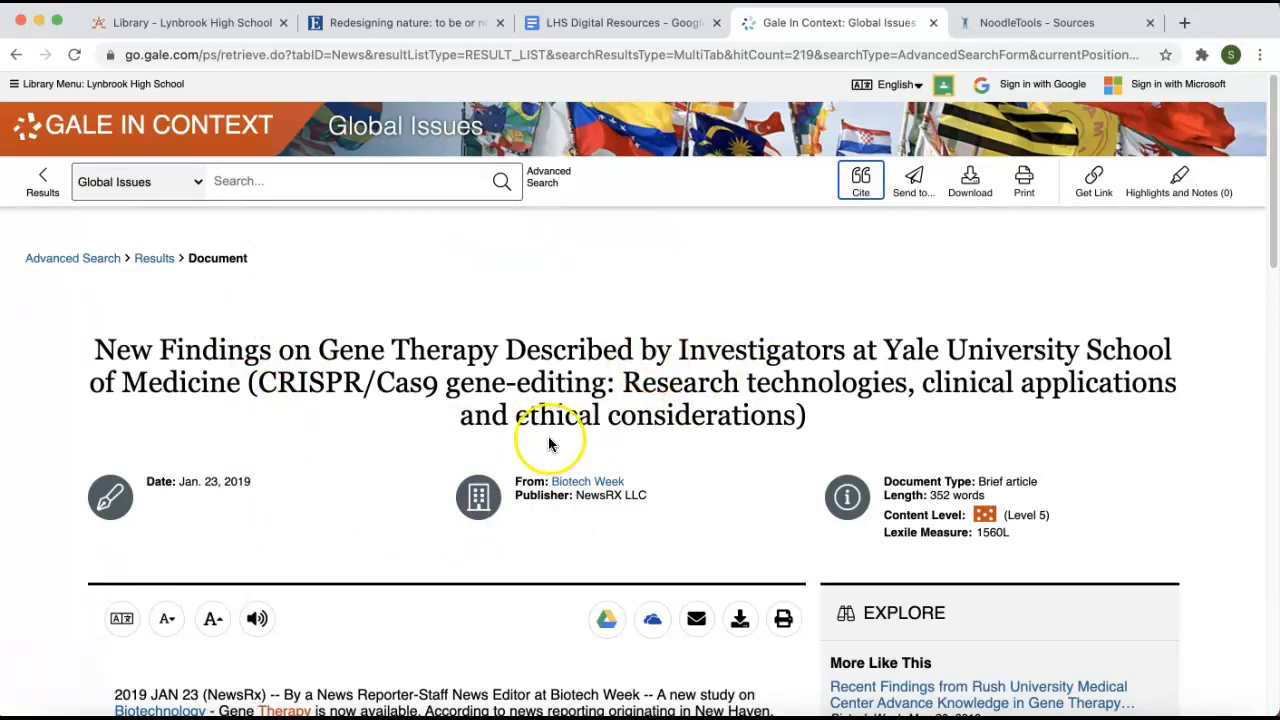
scroll(550, 440, down, 6)
scroll(552, 443, up, 3)
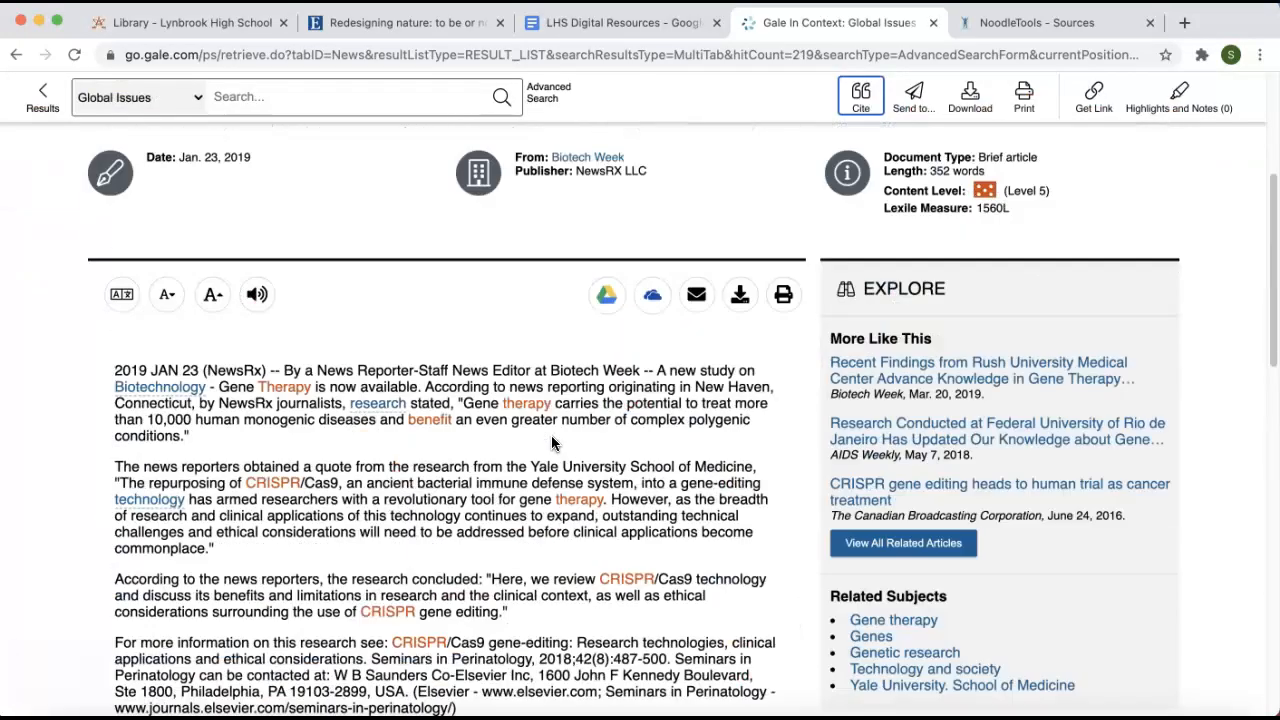
scroll(552, 443, up, 4)
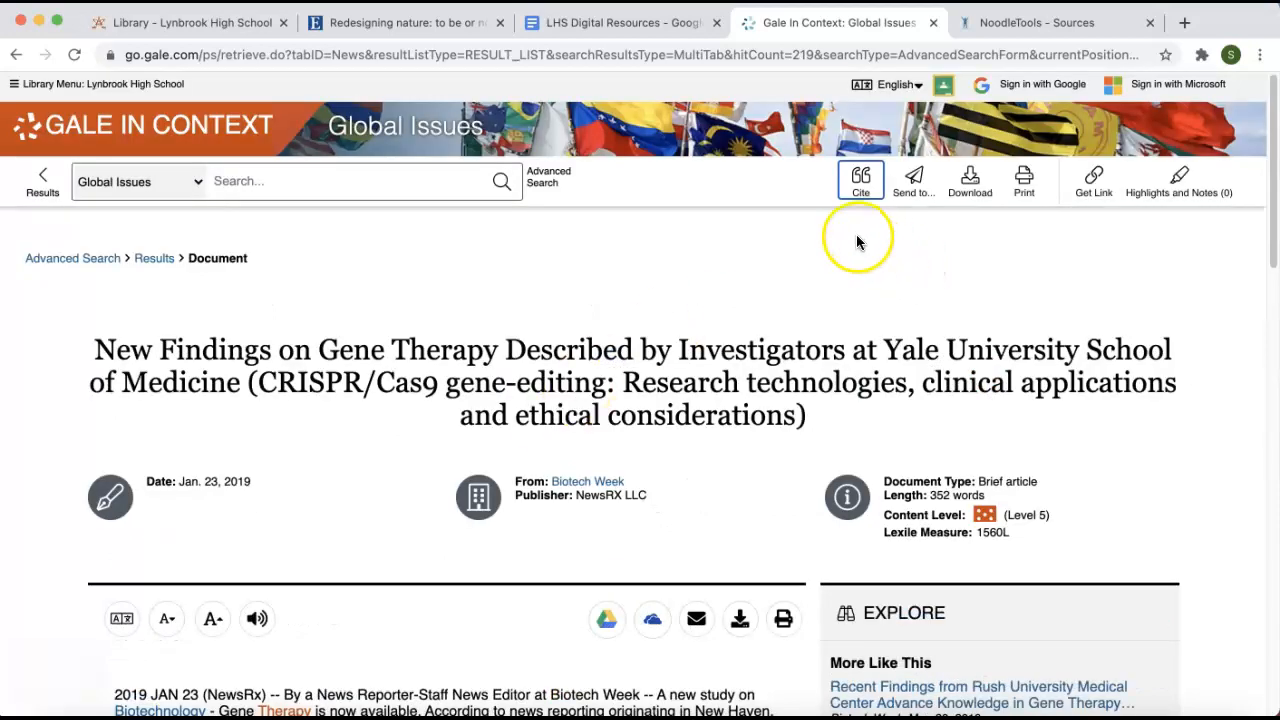
click(861, 178)
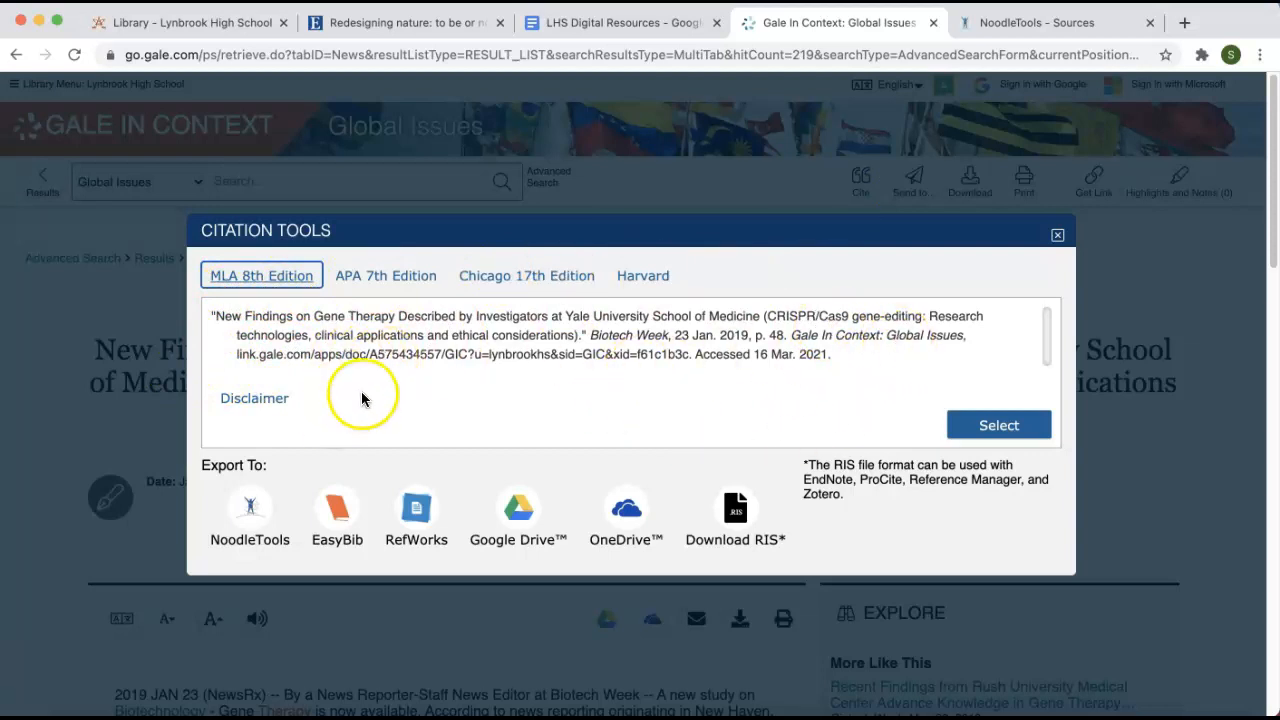
- Export the MLA 8th Edition citation to NoodleTools and import the reference into BNW Project 2021
click(240, 511)
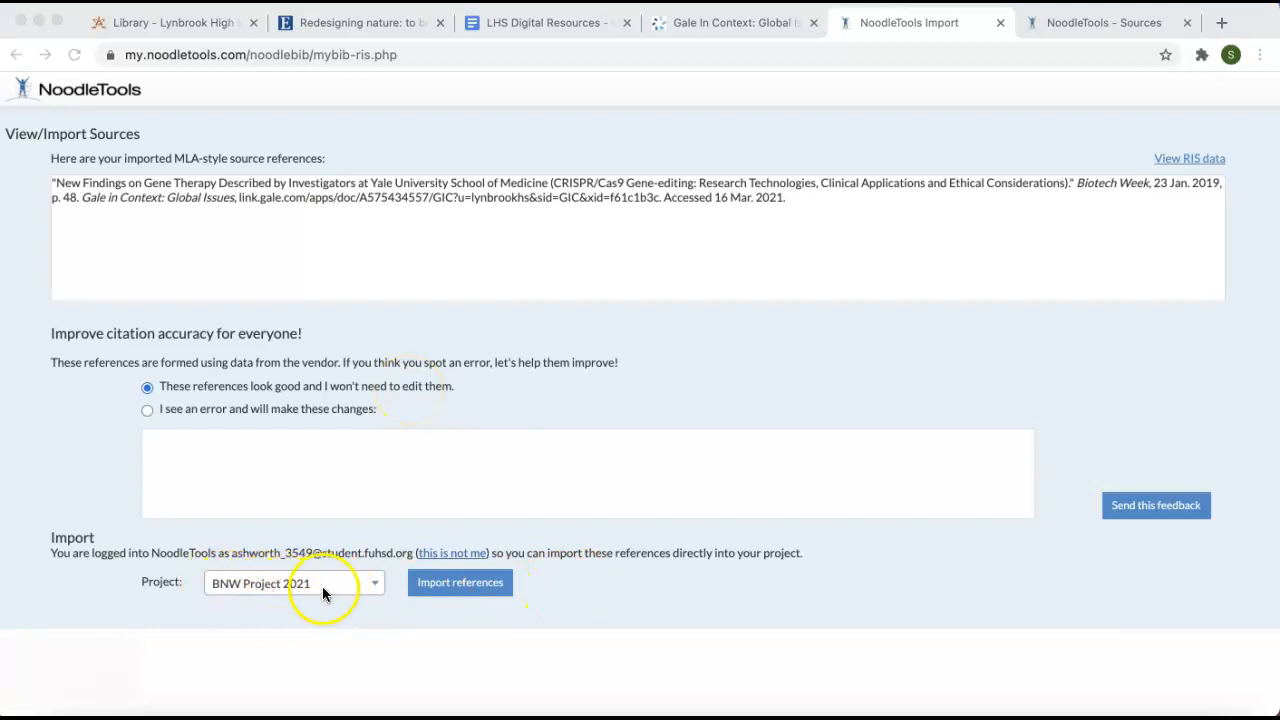
click(444, 590)
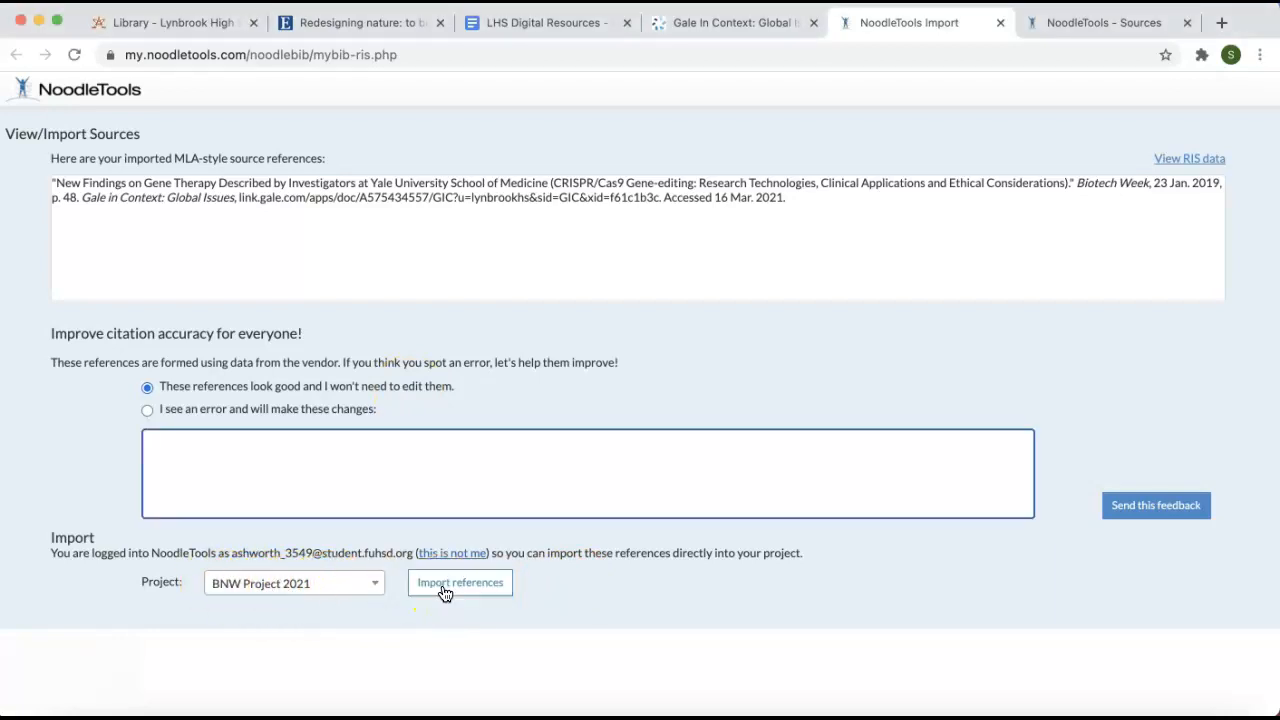
click(444, 590)
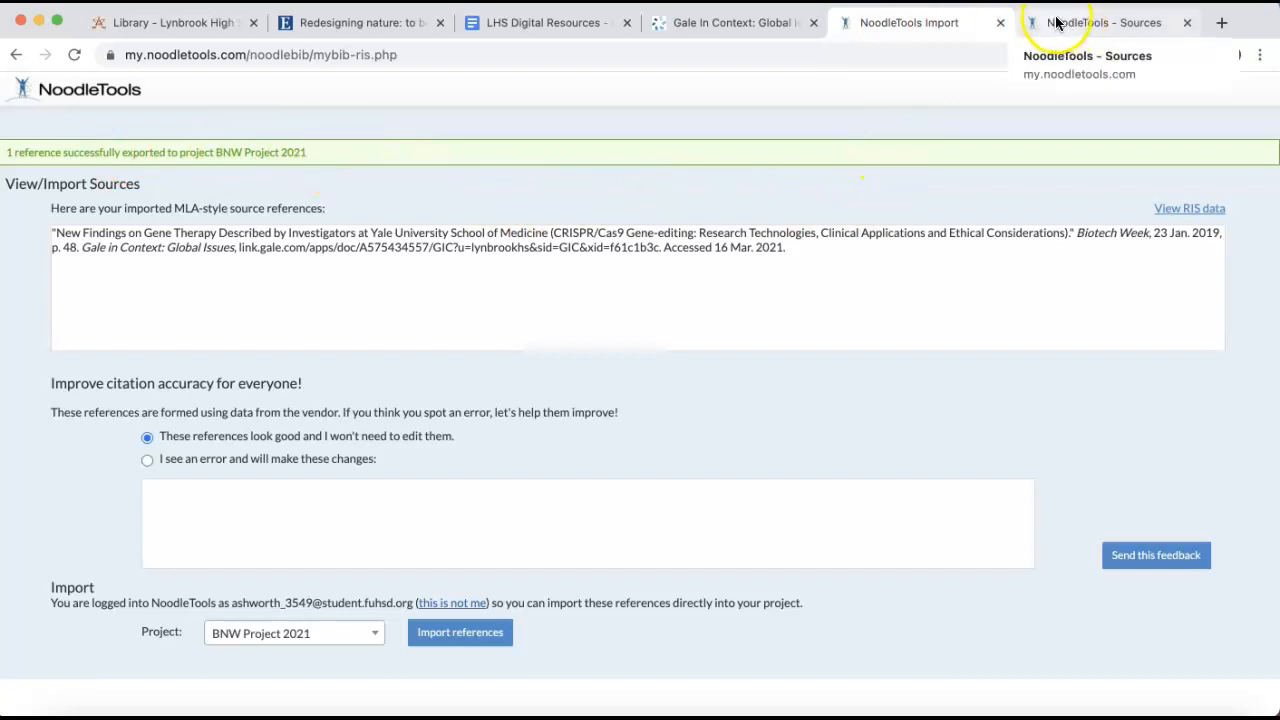
- Close the NoodleTools import page and refresh the BNW Project 2021 sources list
click(1002, 25)
click(919, 25)
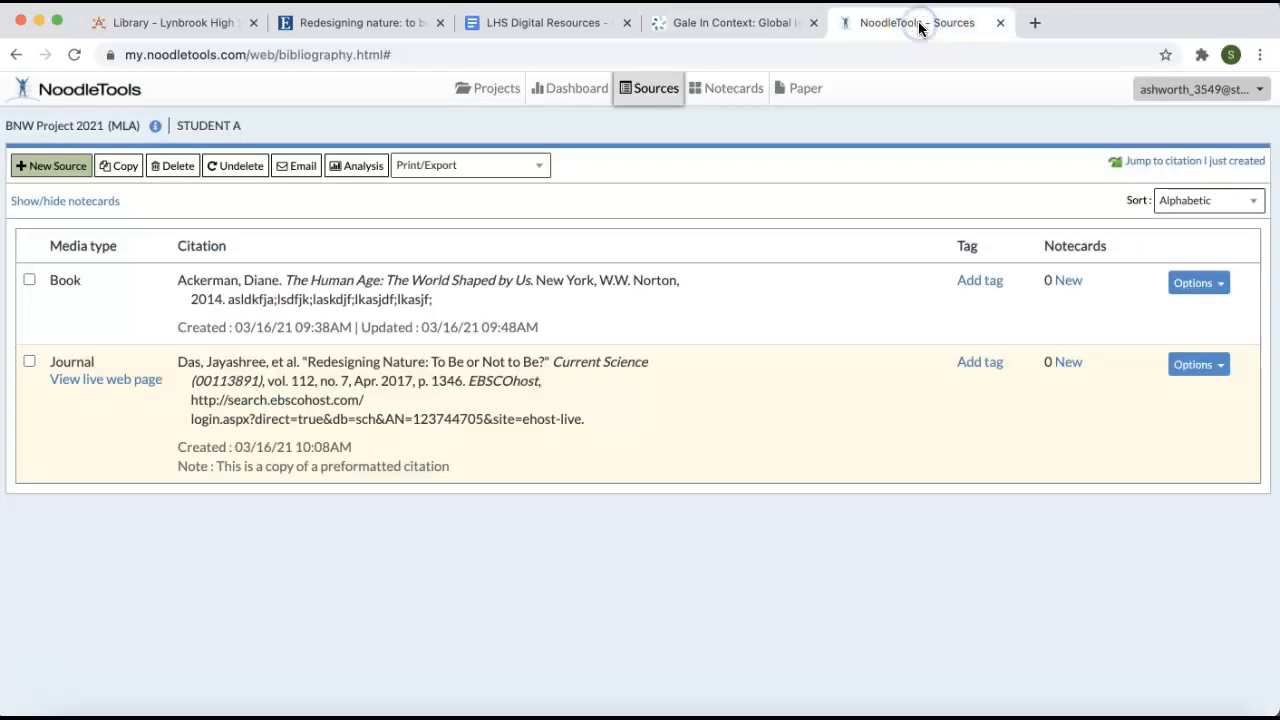
click(72, 57)
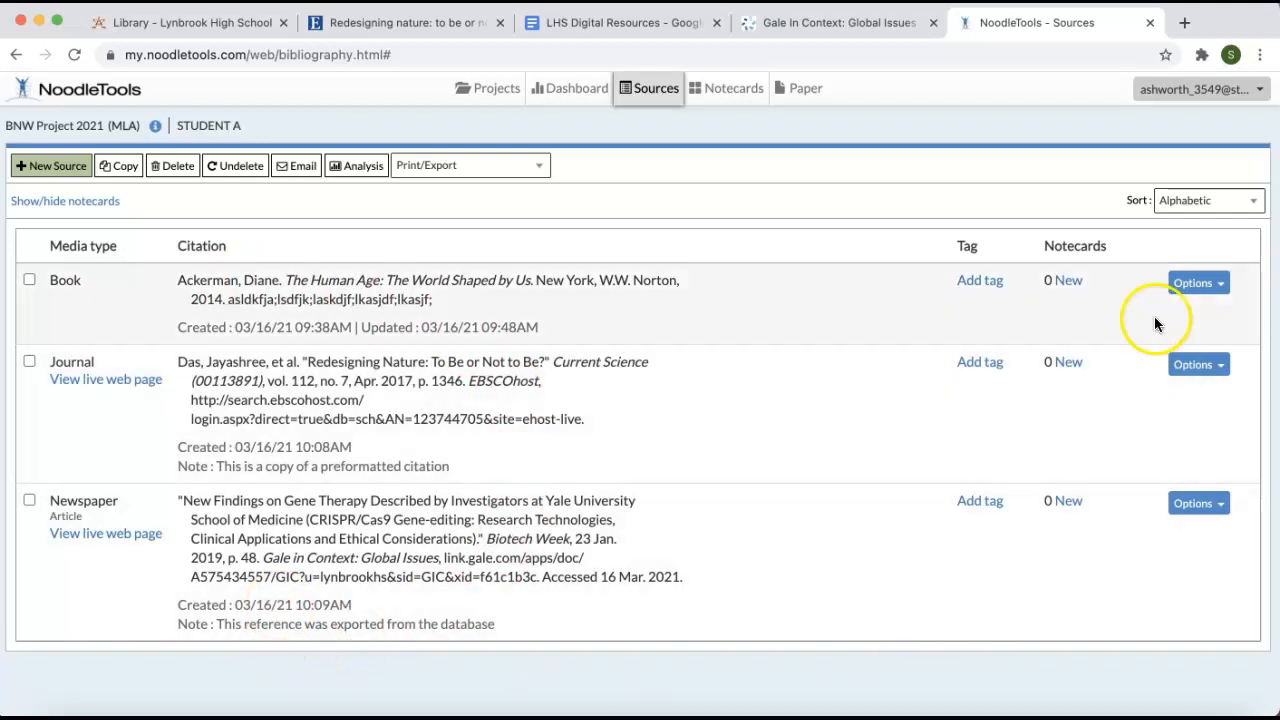
- Open the book citation The Human Age for editing, review its annotation text and save the citation
click(1228, 287)
click(1226, 288)
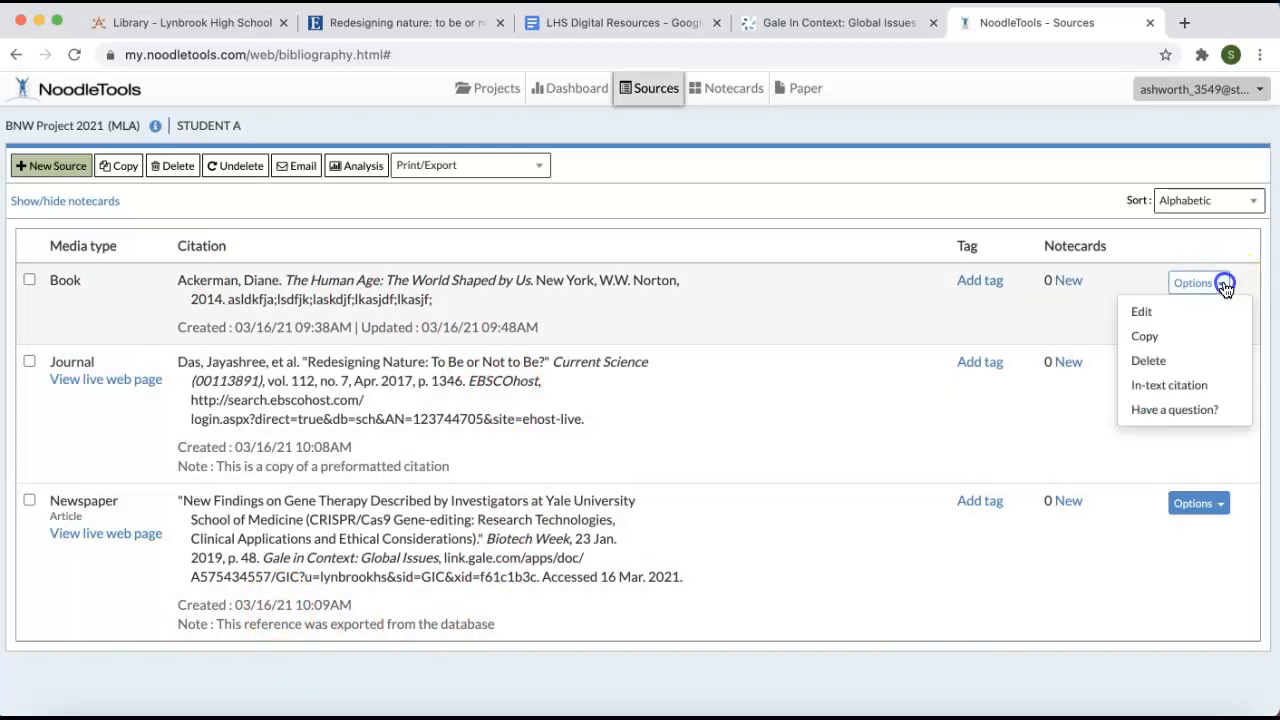
click(1143, 311)
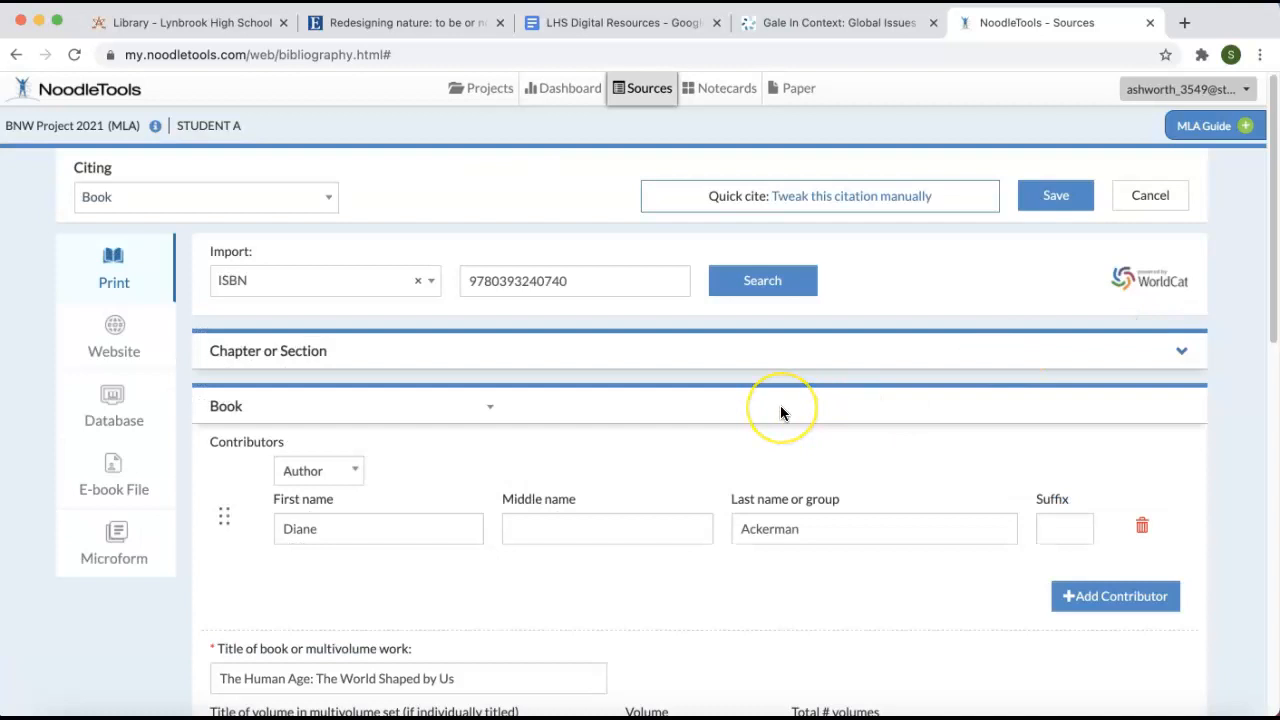
scroll(782, 413, down, 10)
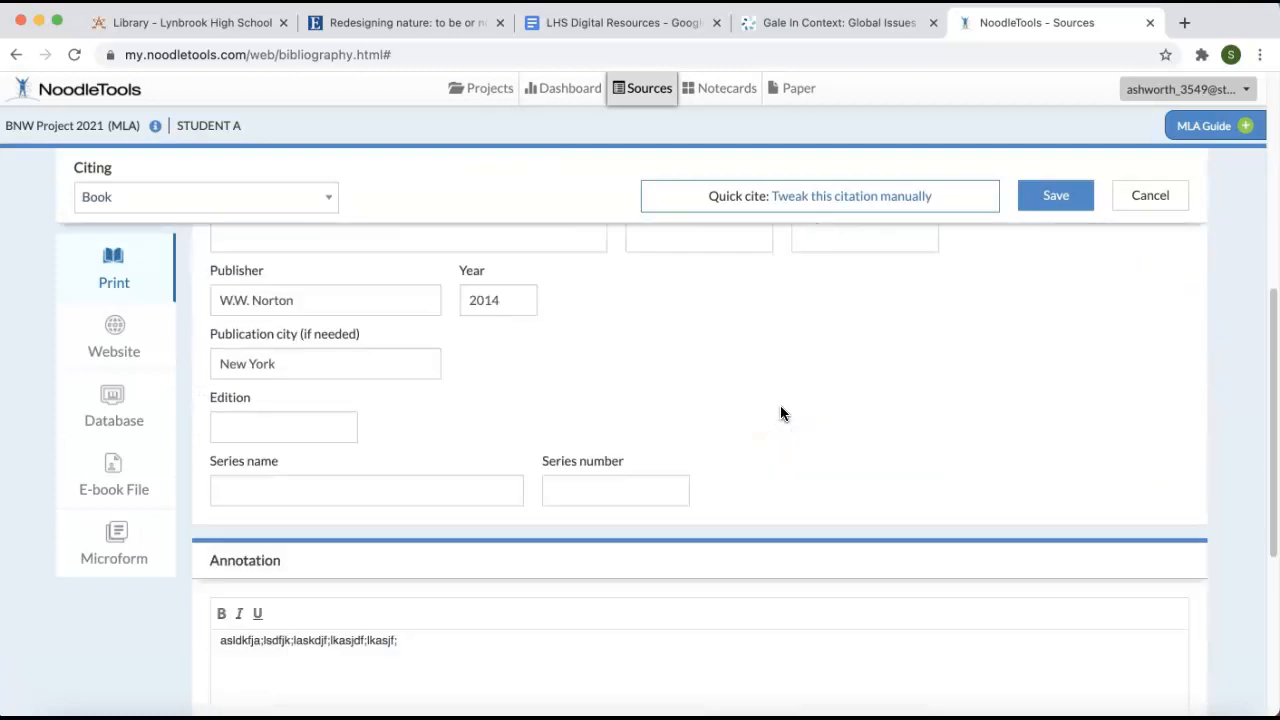
scroll(781, 413, down, 5)
click(375, 451)
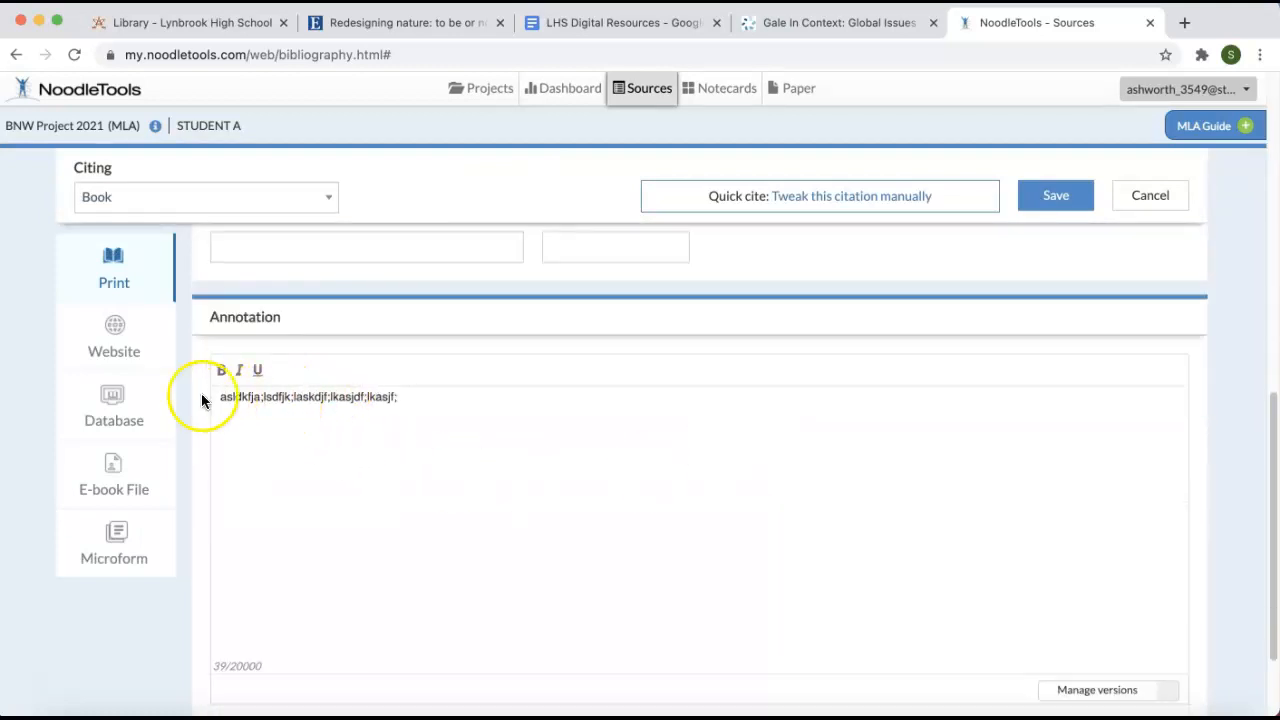
drag(218, 396, 420, 397)
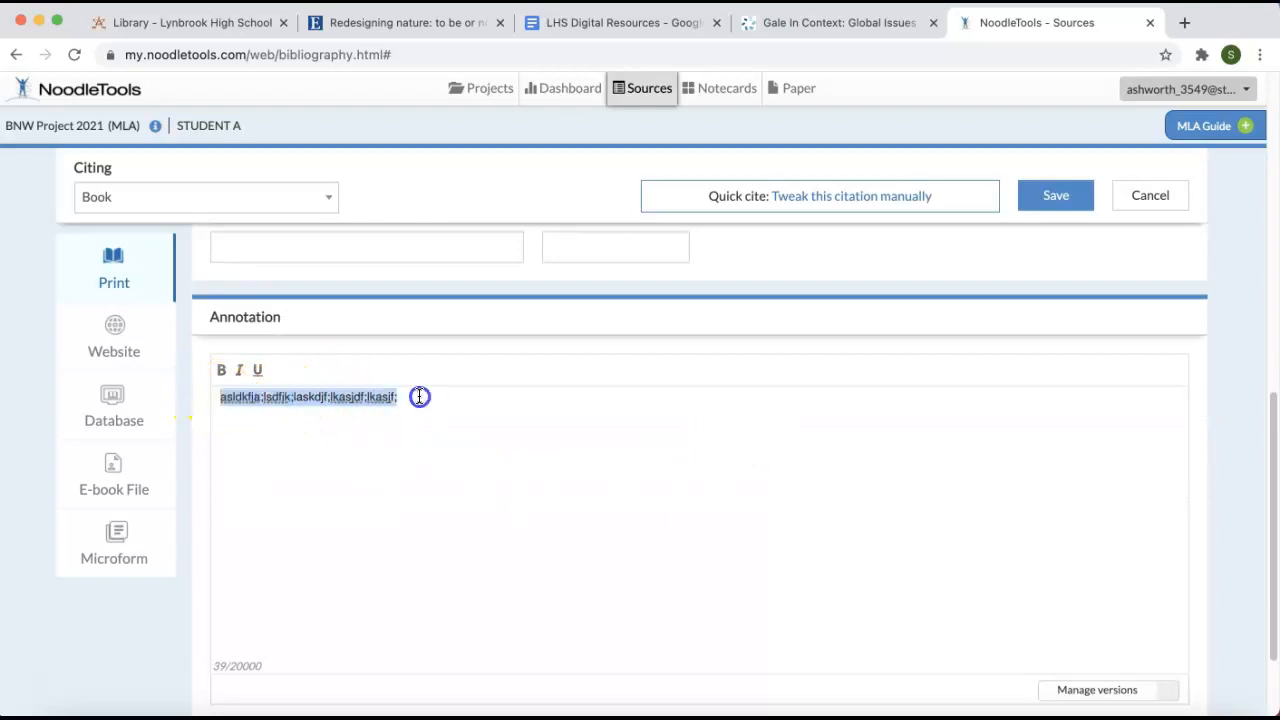
scroll(469, 483, down, 1)
scroll(469, 483, up, 4)
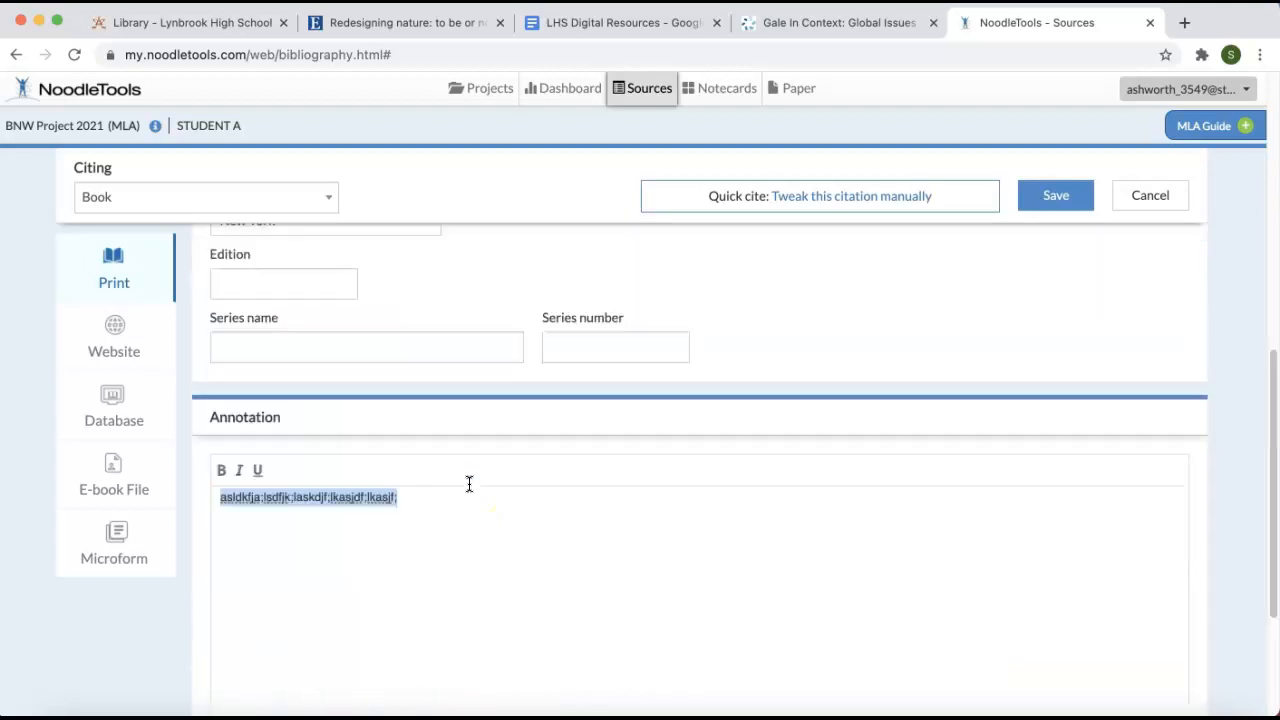
click(1050, 197)
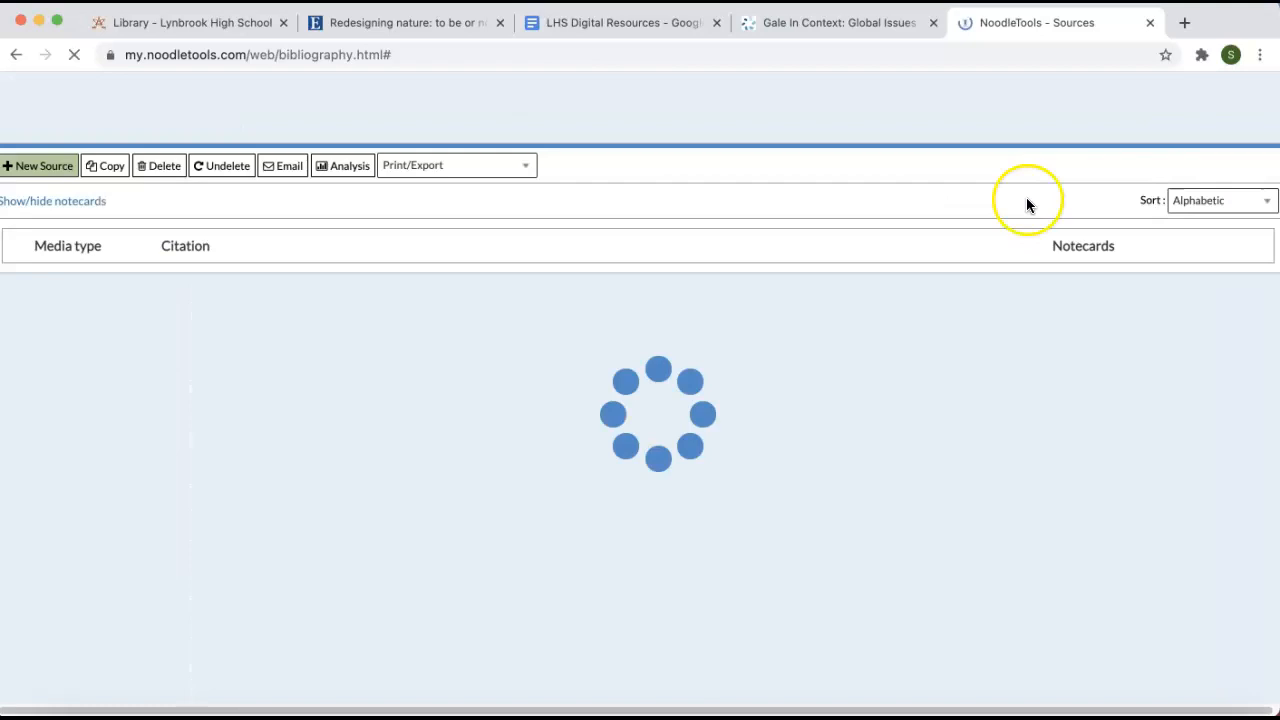
- Check the book's annotation in the sources list and export the list to Google Docs
drag(227, 303, 461, 303)
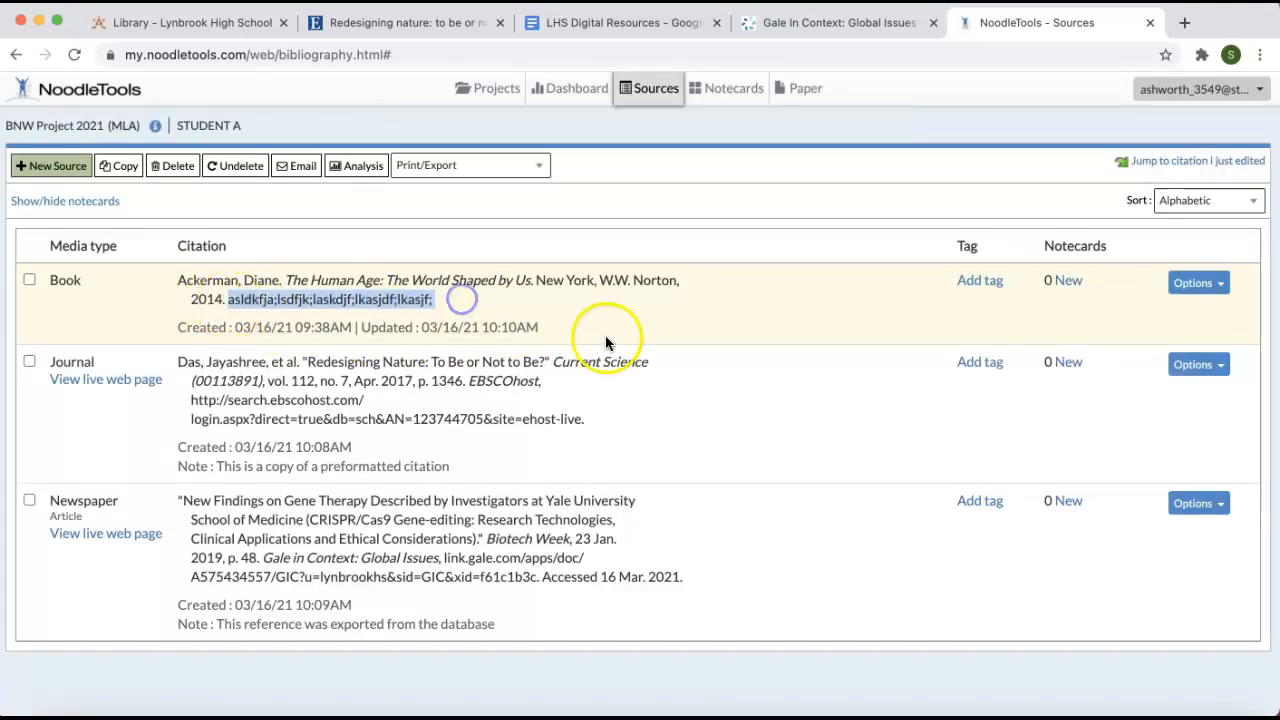
click(655, 346)
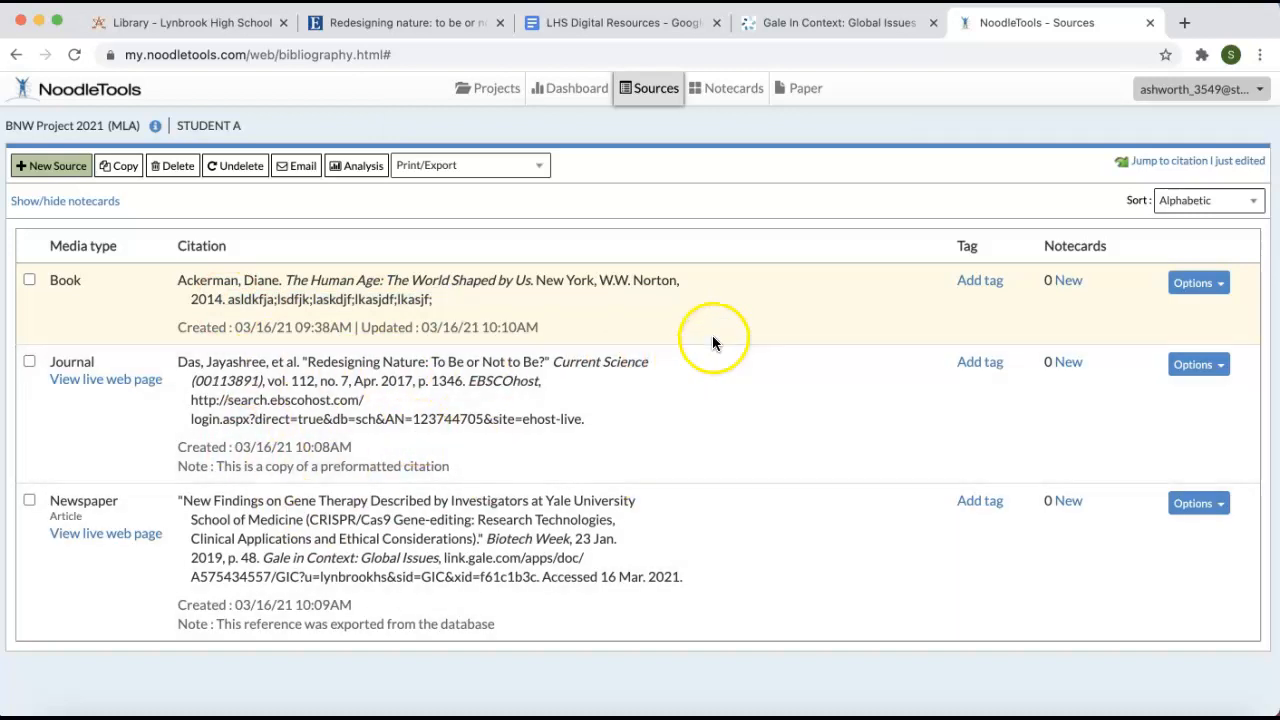
click(540, 169)
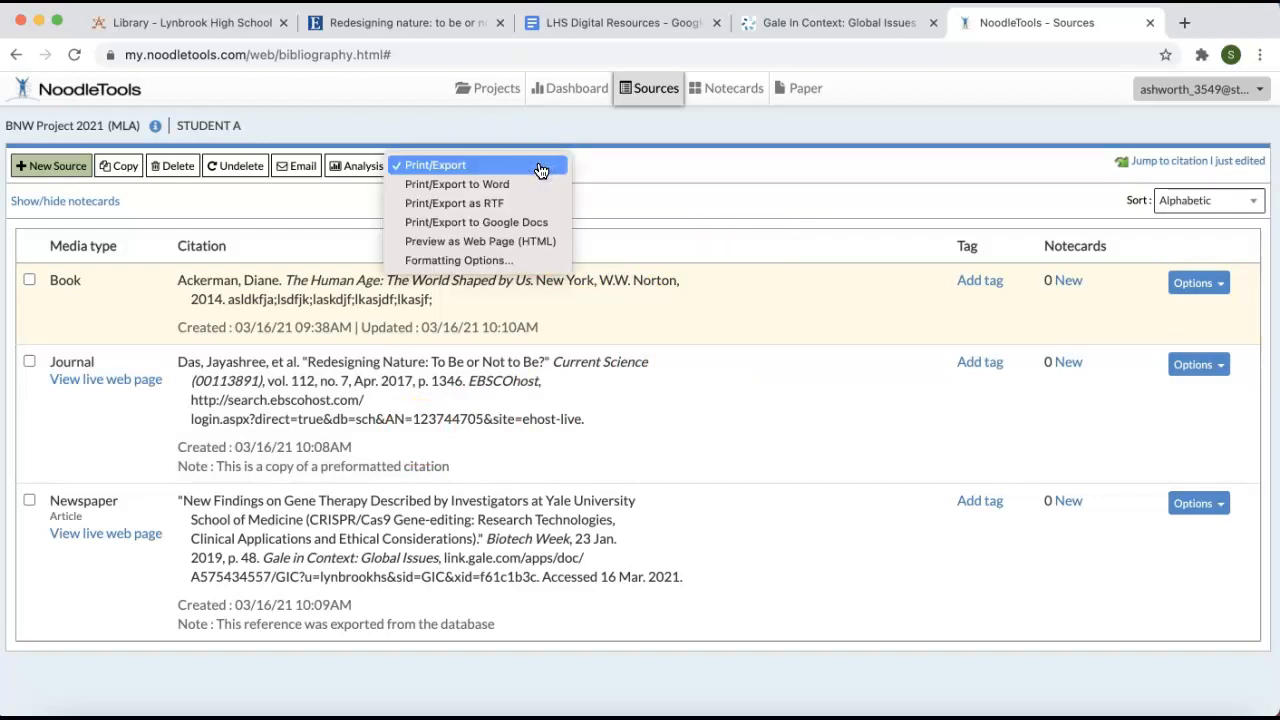
click(532, 223)
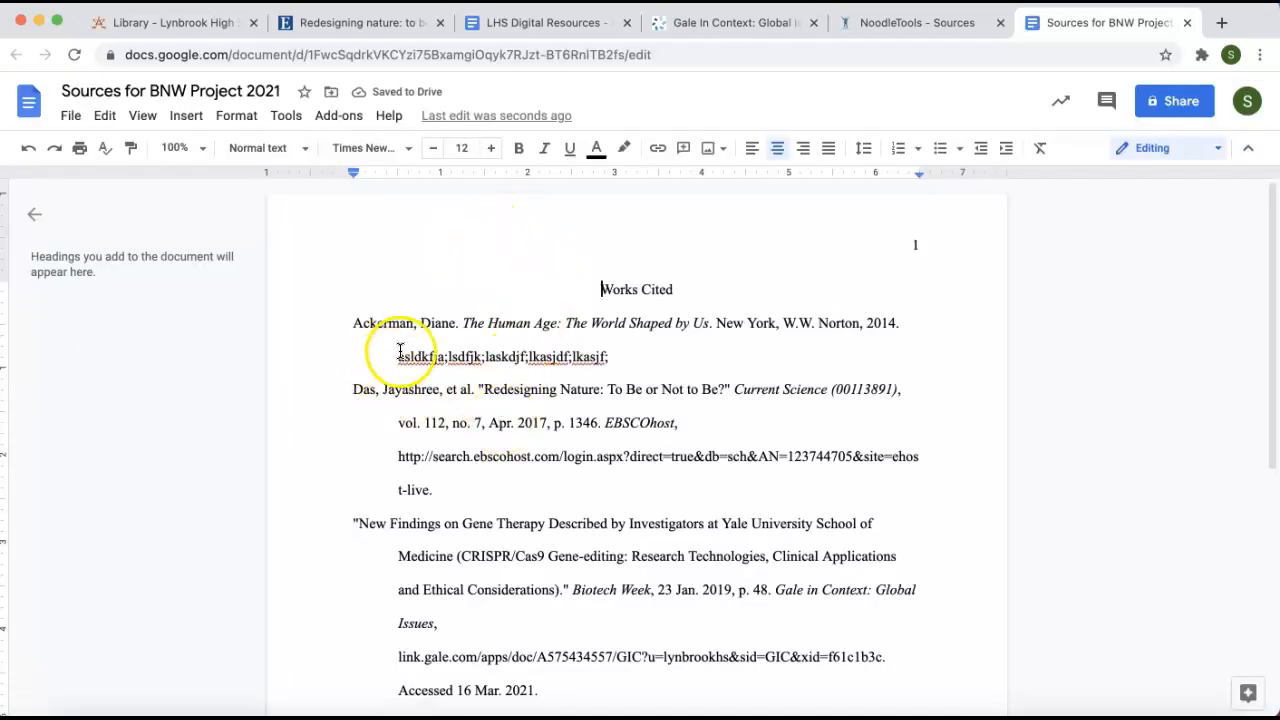
- Examine the exported Works Cited document, checking the book's annotation and the formatting of all citations
drag(397, 357, 597, 359)
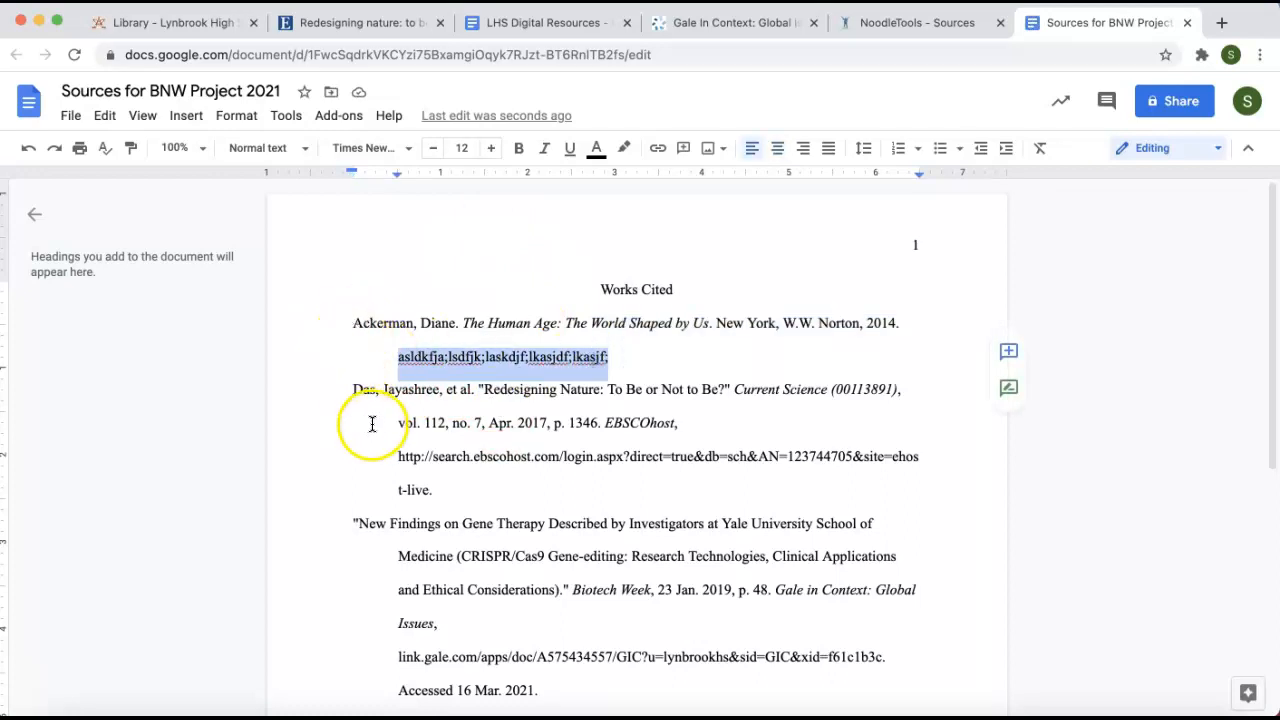
scroll(371, 424, down, 1)
scroll(371, 424, down, 2)
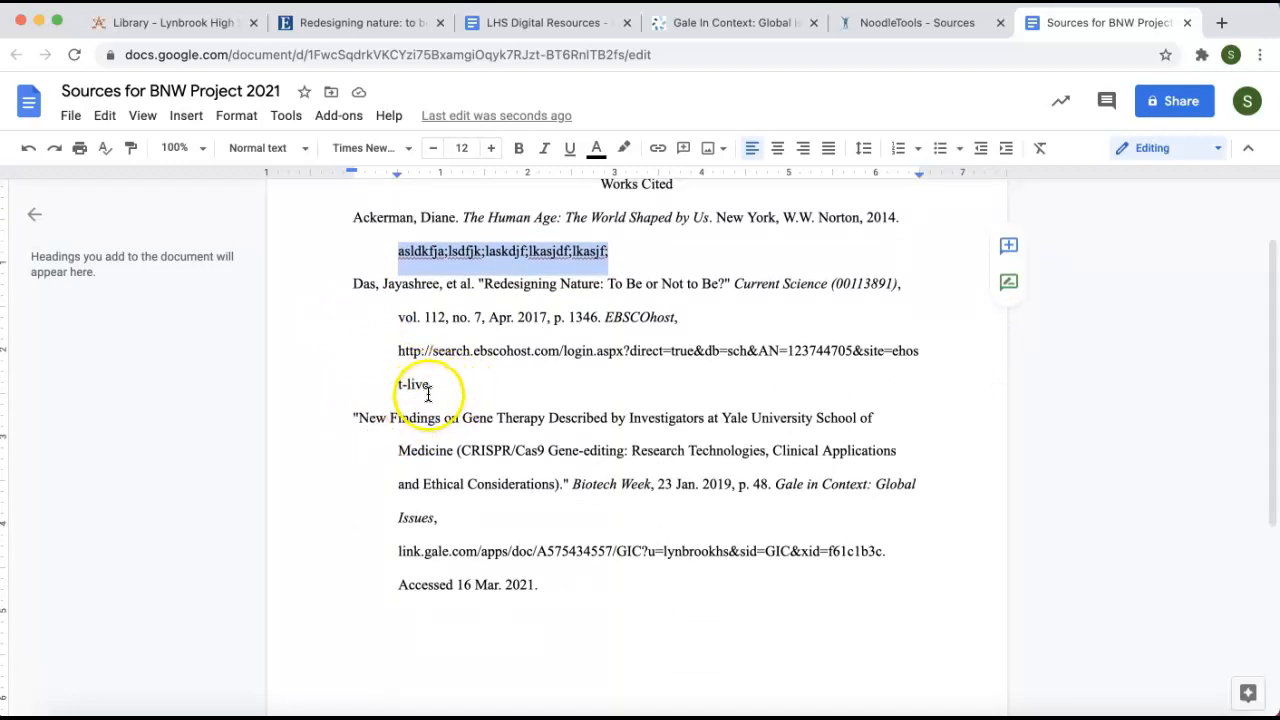
scroll(400, 470, down, 2)
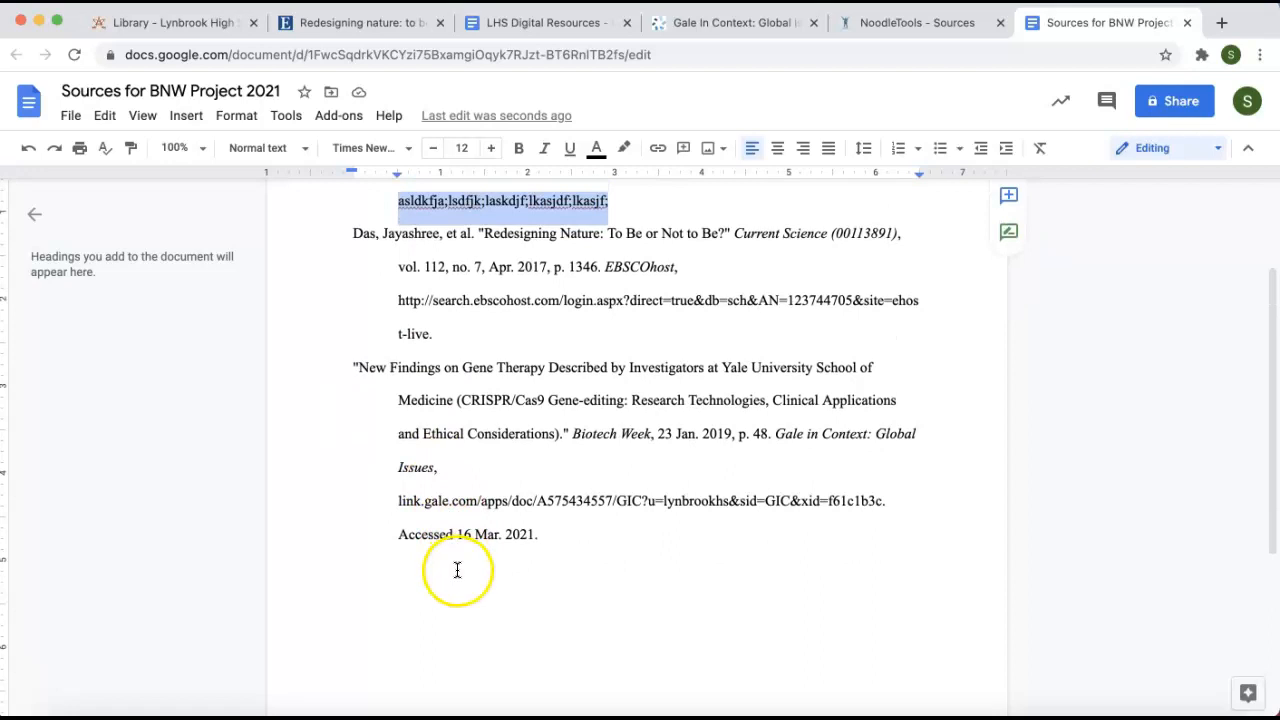
scroll(457, 567, down, 4)
scroll(459, 568, up, 3)
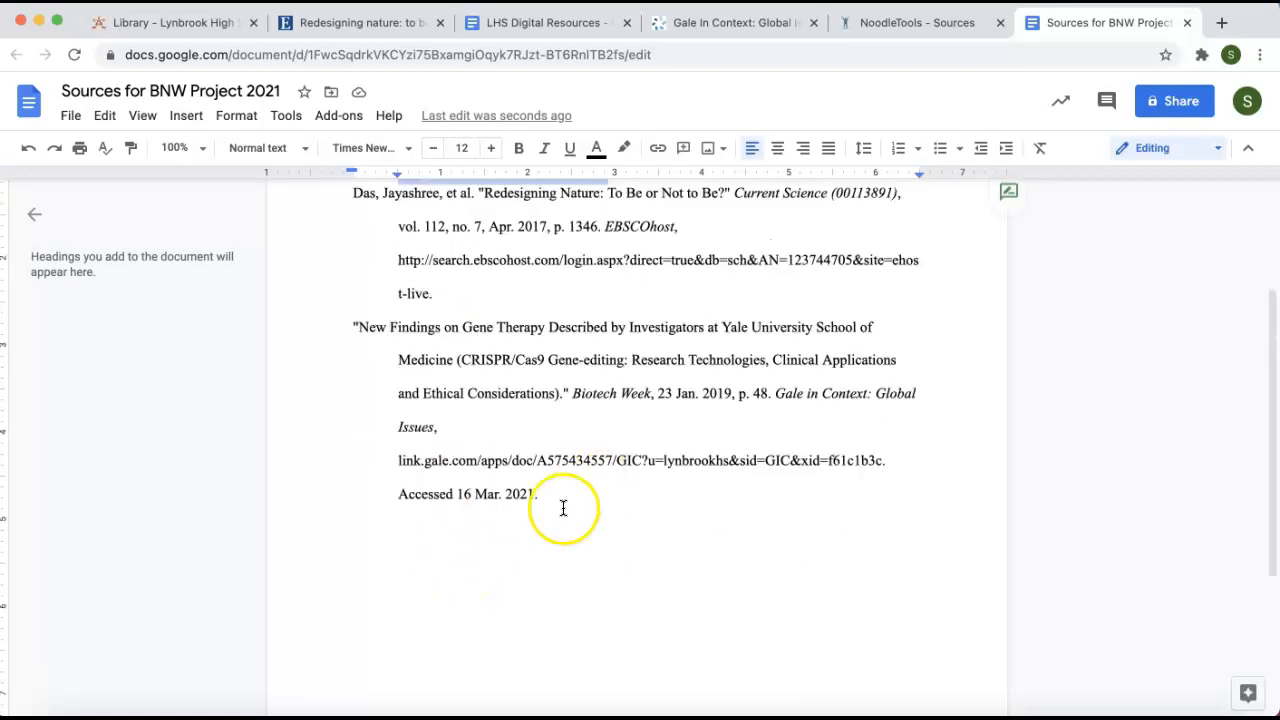
scroll(505, 507, up, 4)
scroll(502, 508, up, 1)
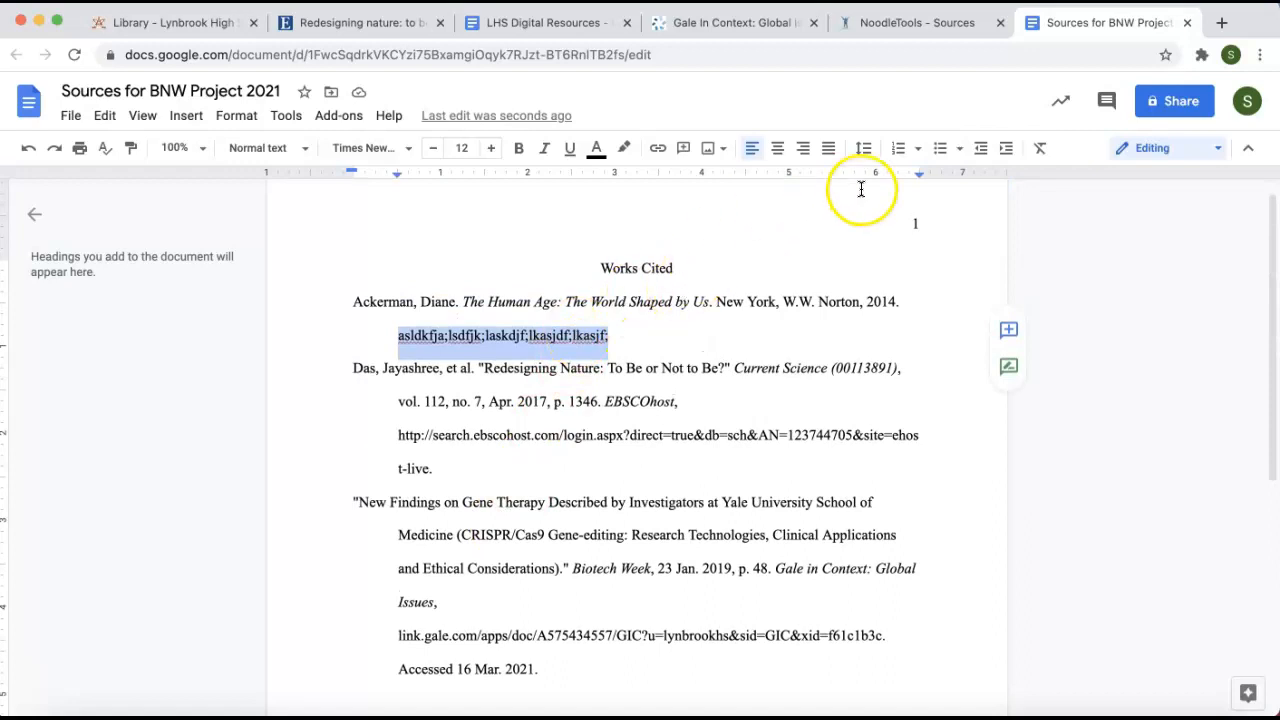
- Switch back to NoodleTools, view the project's linked paper in Google Docs and return to the sources list
click(872, 22)
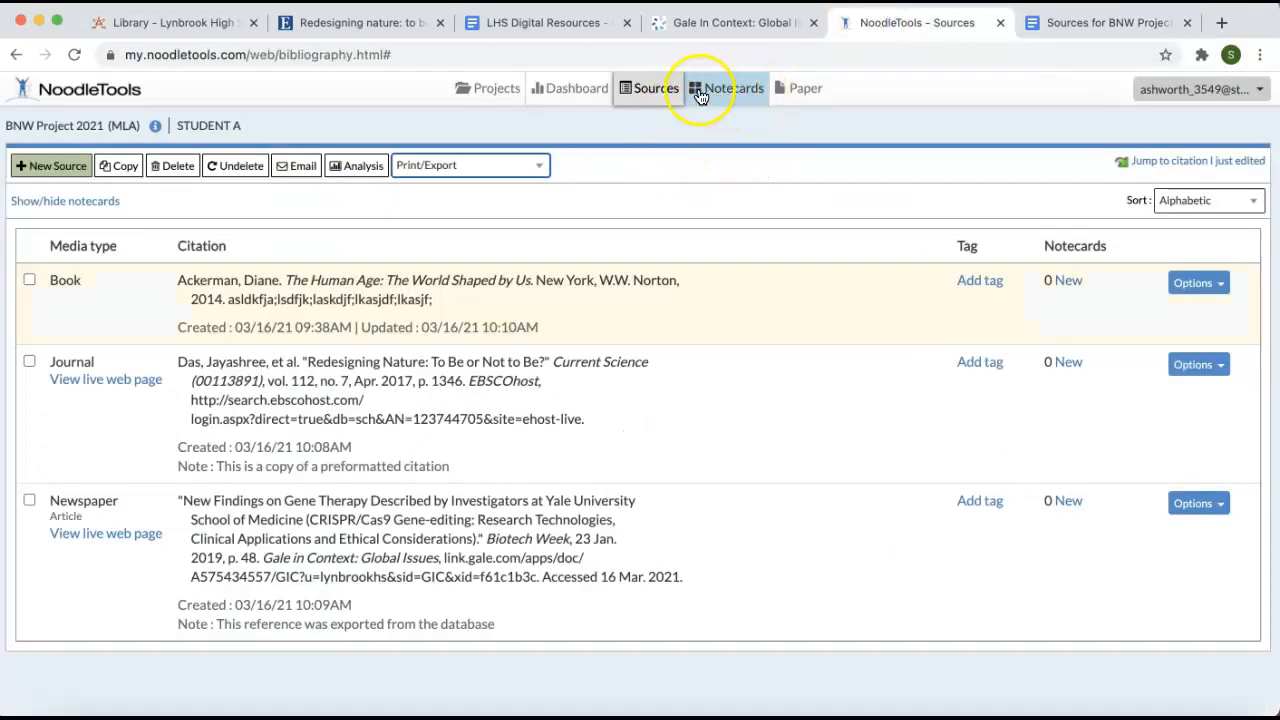
click(800, 97)
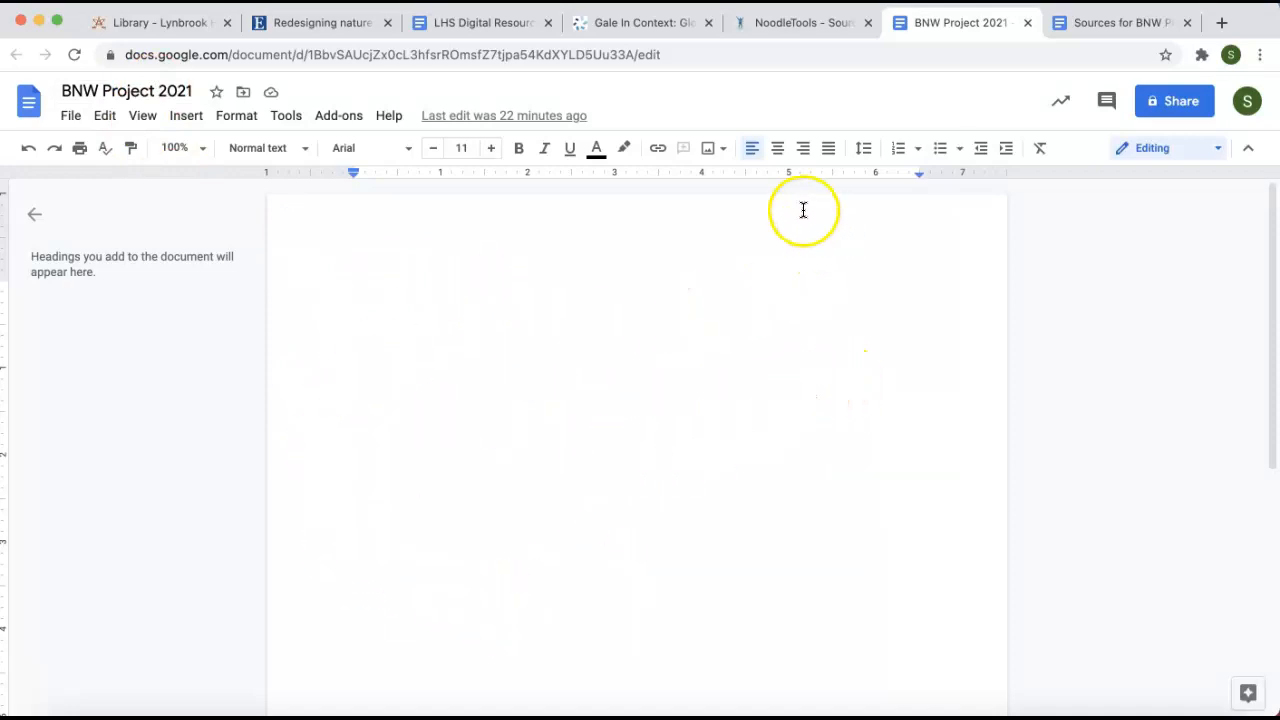
click(790, 33)
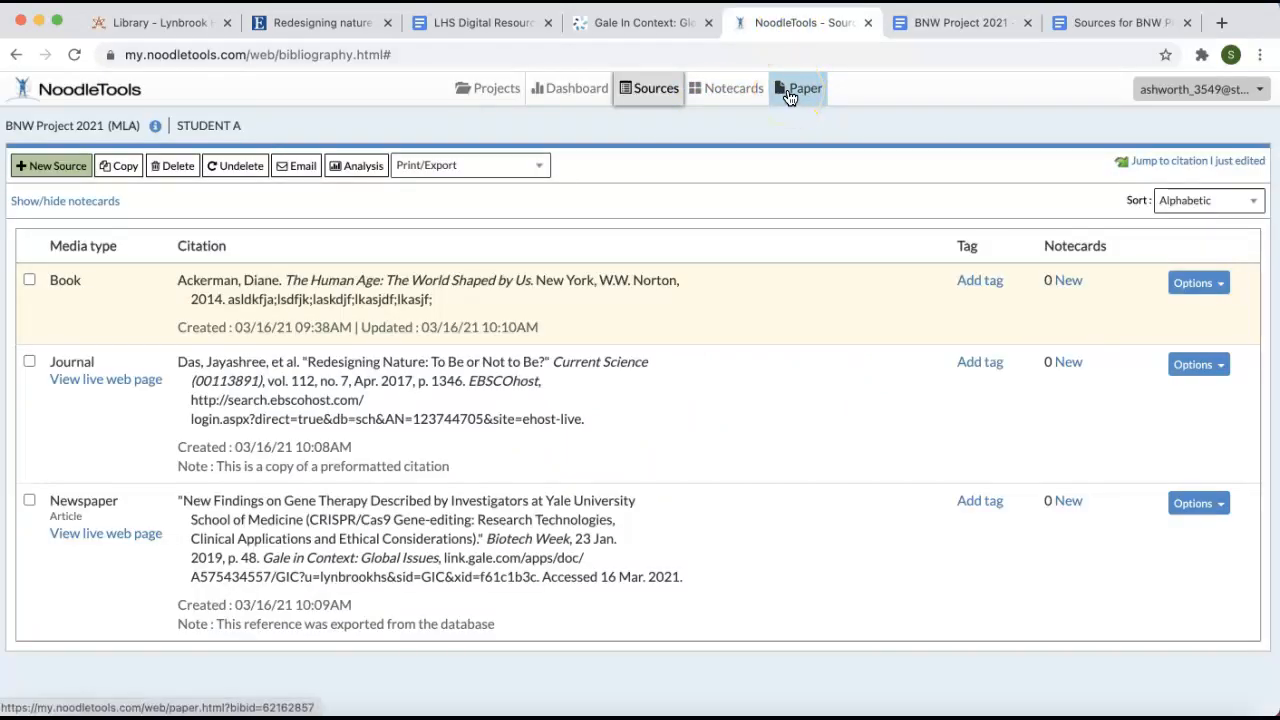
click(800, 93)
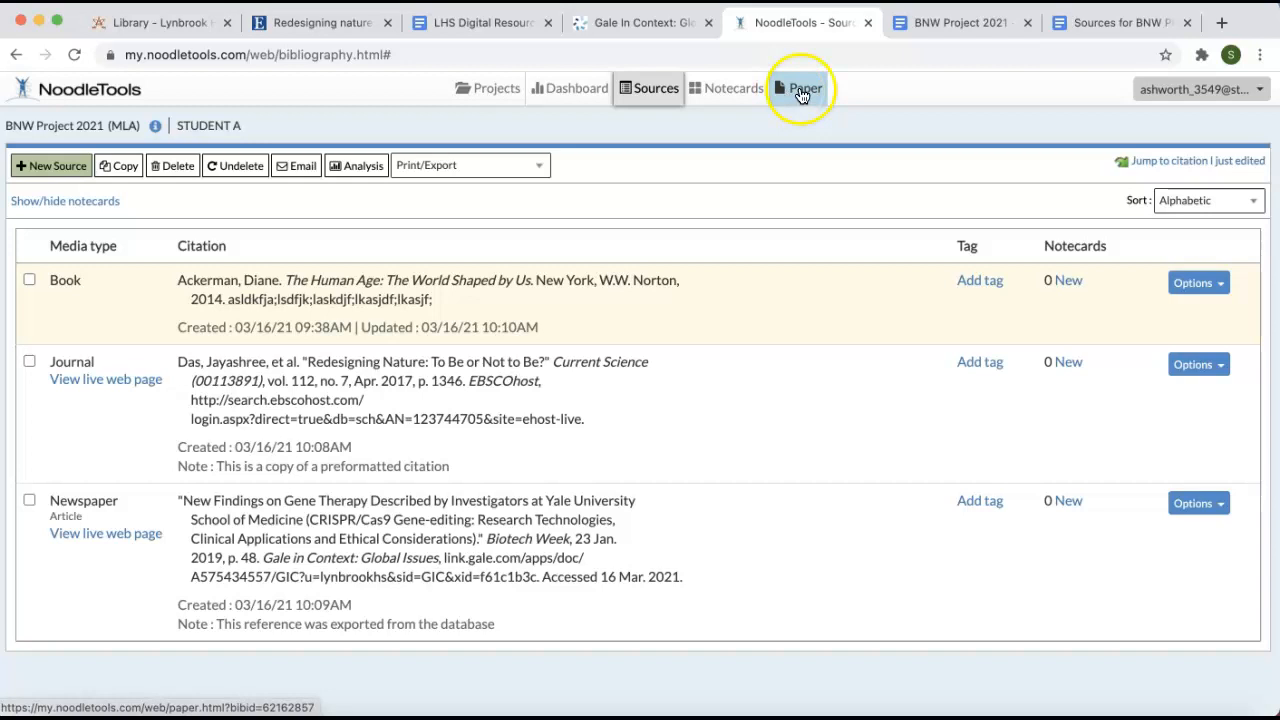